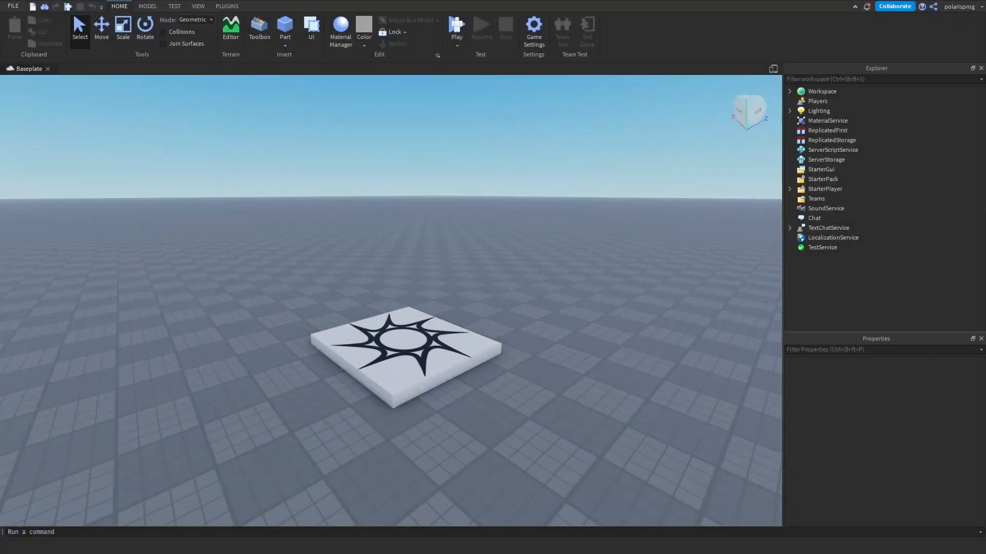
right_click_drag(534, 292, 577, 290)
key("w")
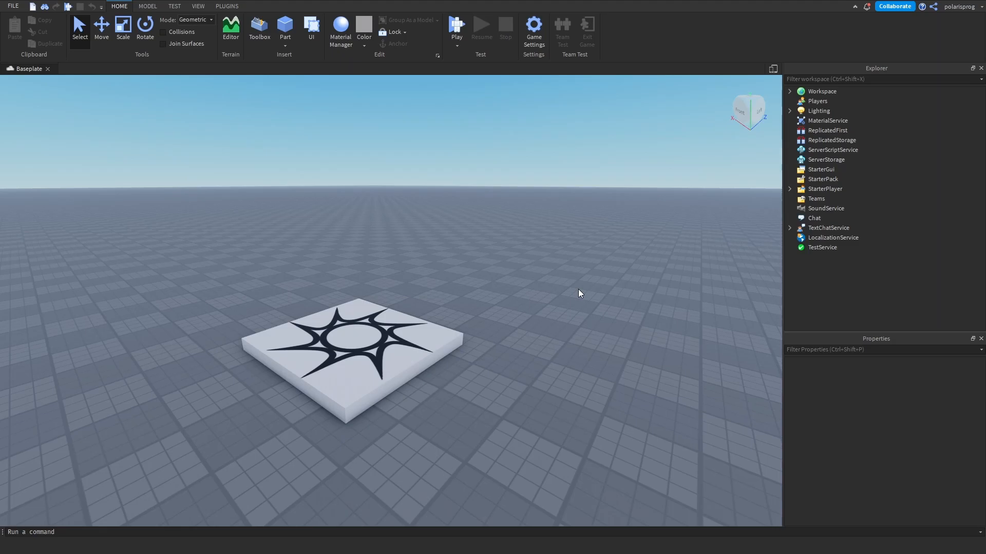
- Insert a ScreenGui into StarterGui and rename it LoadingScreen
left_click(841, 170)
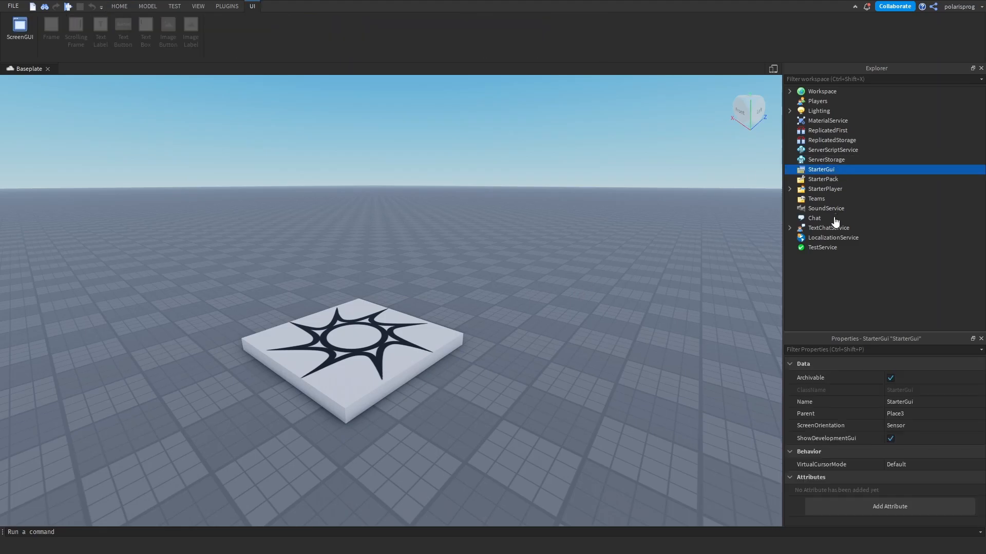
left_click(834, 218)
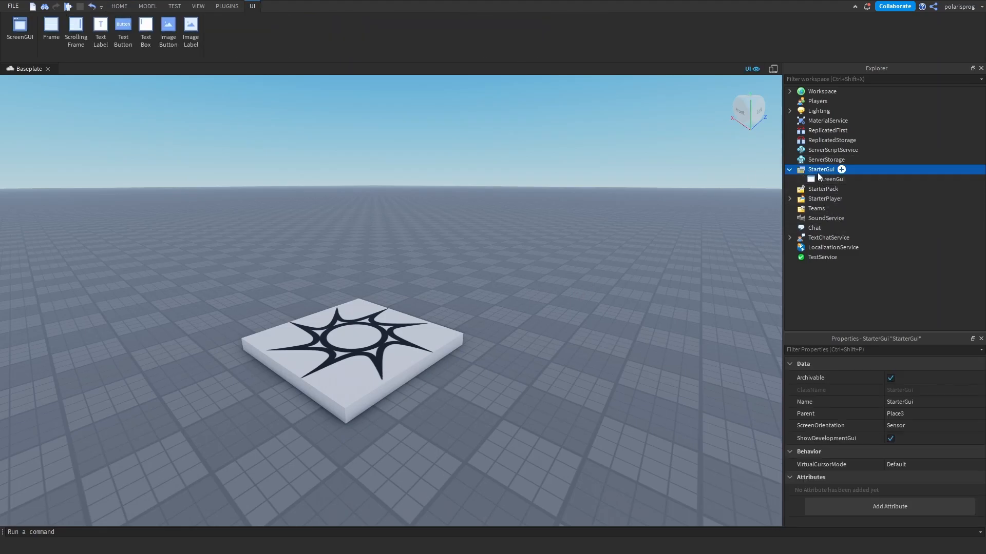
left_click(831, 179)
left_click(828, 179)
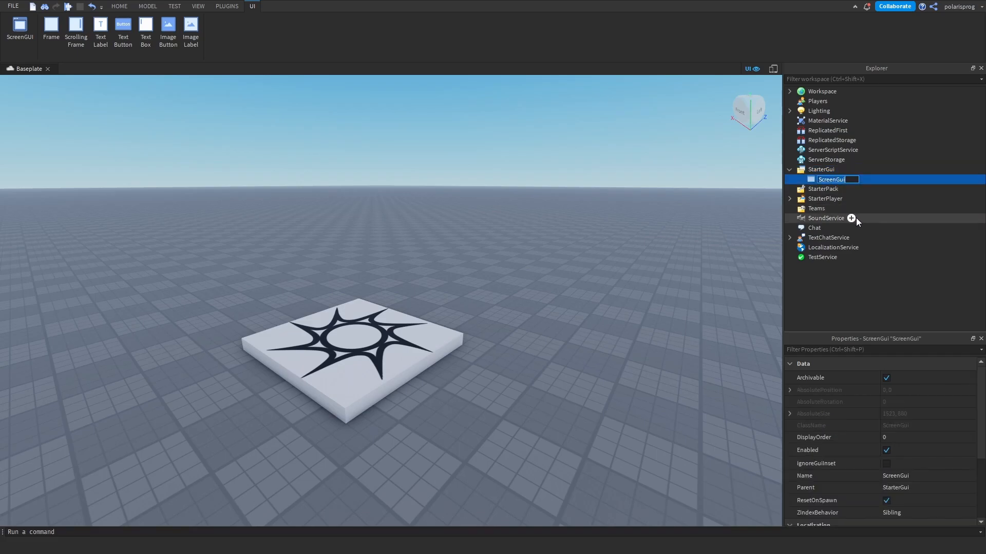
type("LoadingScreen")
key("Return")
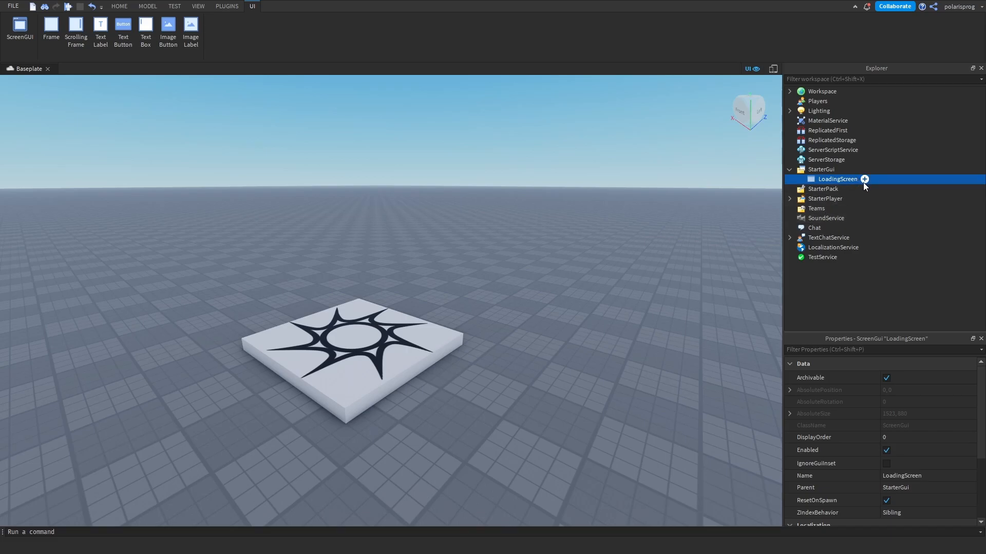
- Insert a Frame into LoadingScreen and set its Size to {1, 0},{1, 0} so it fills the screen
left_click(847, 229)
left_click(839, 192)
left_click(874, 350)
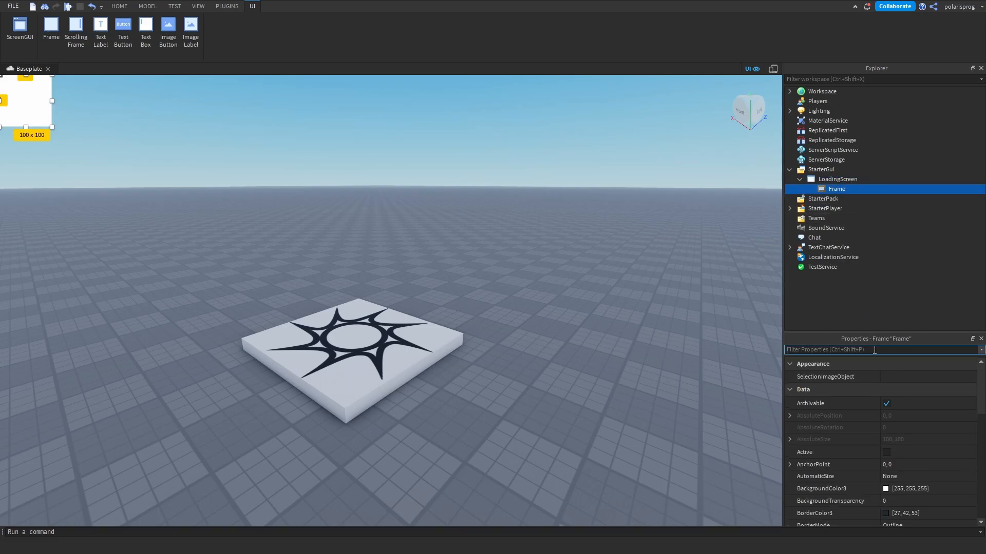
left_click_drag(873, 331, 872, 320)
left_click(869, 339)
type("size")
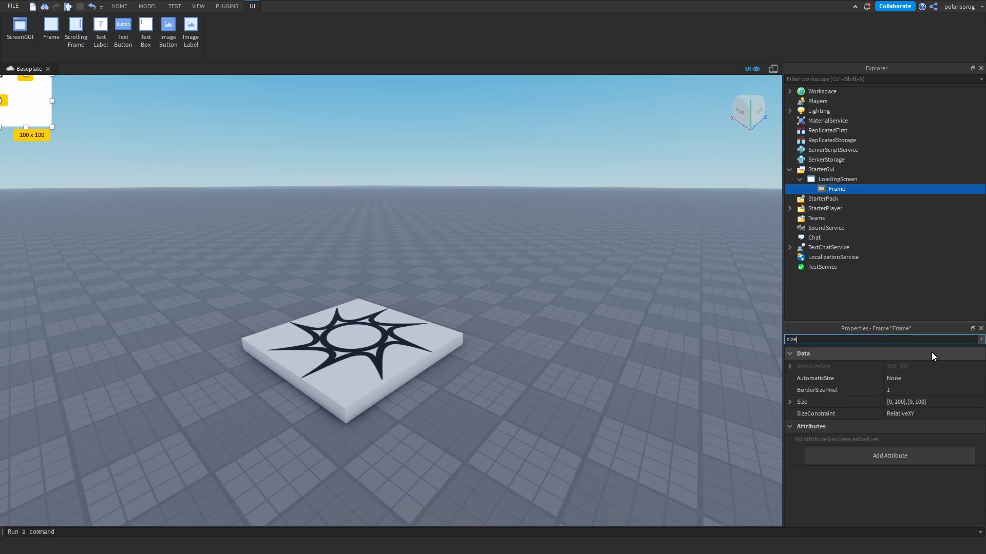
left_click(969, 400)
type("1")
type(", 0},{1, 0")
key("Return")
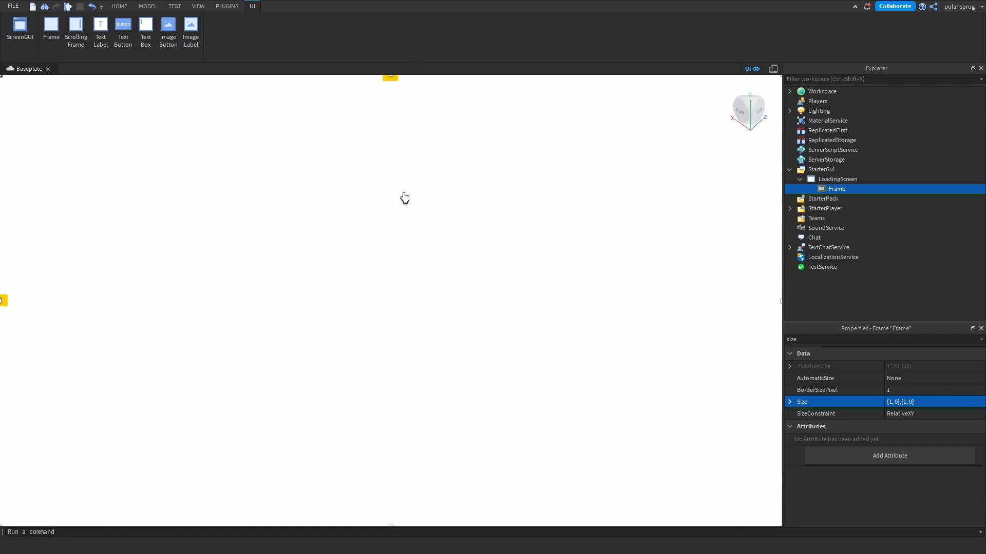
- Enable IgnoreGuiInset on the LoadingScreen ScreenGui and review the properties of its Frame
left_click(814, 180)
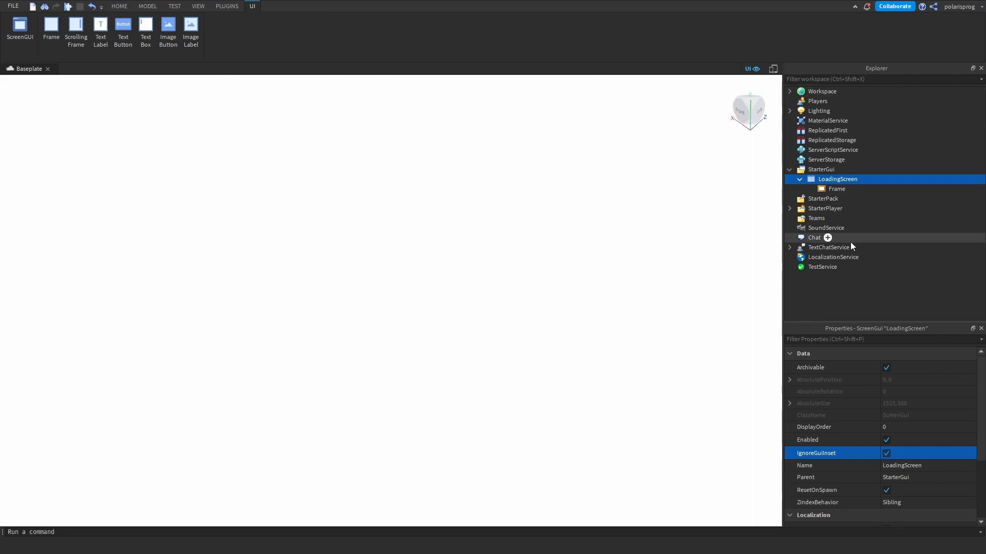
left_click(811, 188)
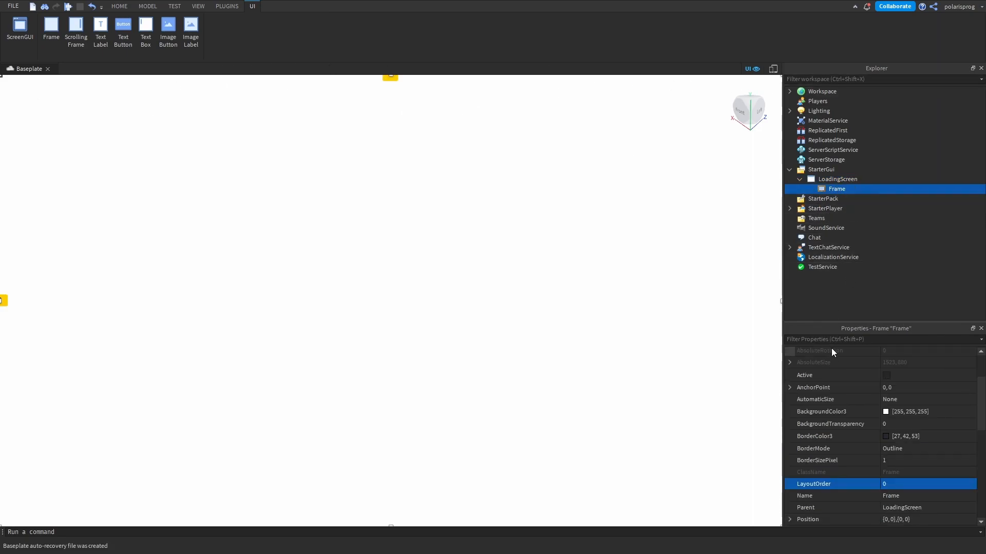
scroll(901, 409, "up", 3)
scroll(884, 405, "down", 1)
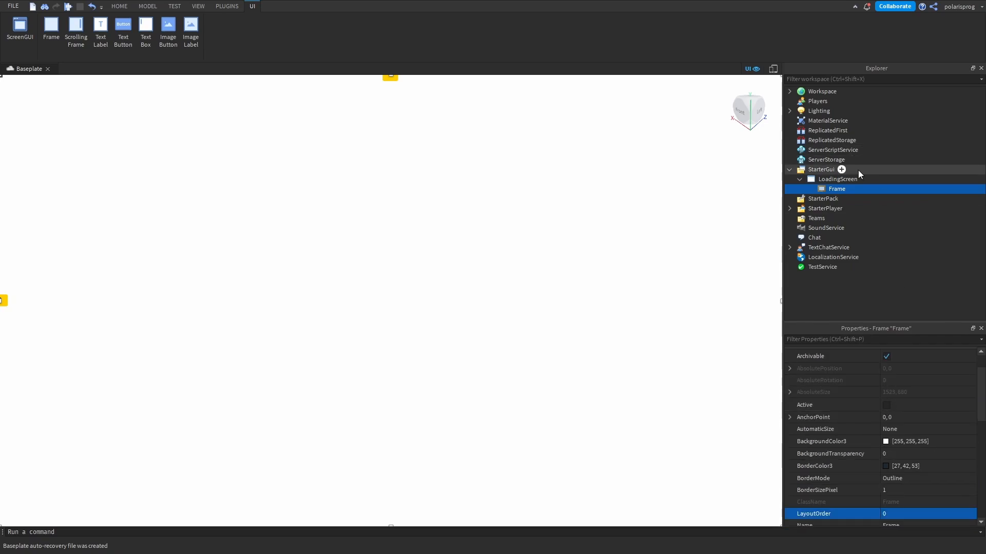
- Rename the Frame inside LoadingScreen to Background
left_click(841, 189)
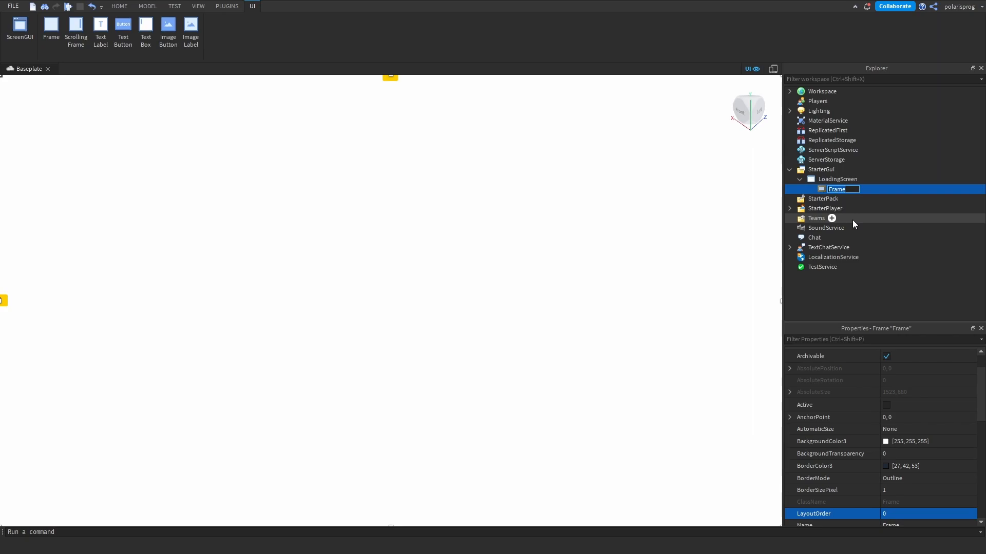
type("Main")
key("BackSpace")
key("BackSpace")
key("BackSpace")
key("BackSpace")
type("background")
key("ctrl+a")
type("Background")
key("Return")
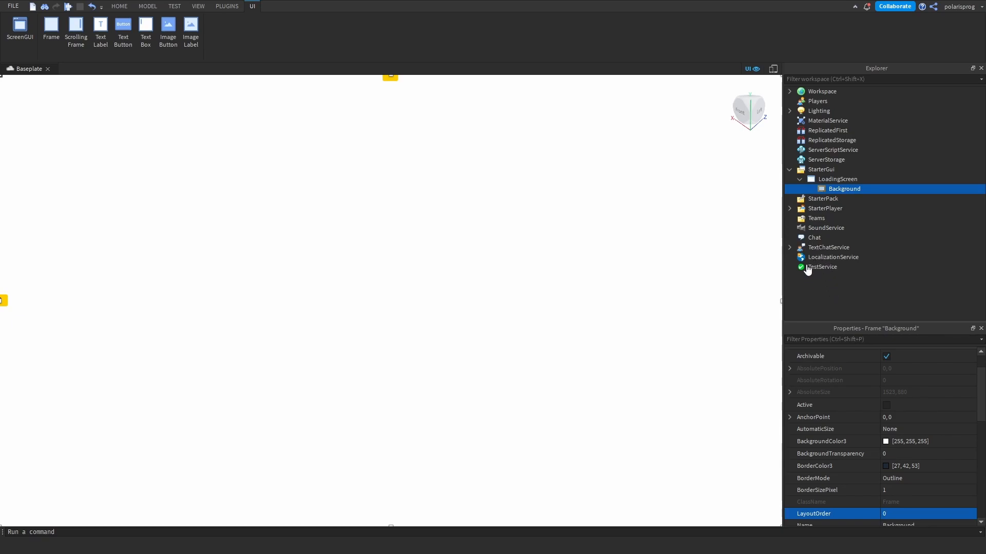
left_click(51, 25)
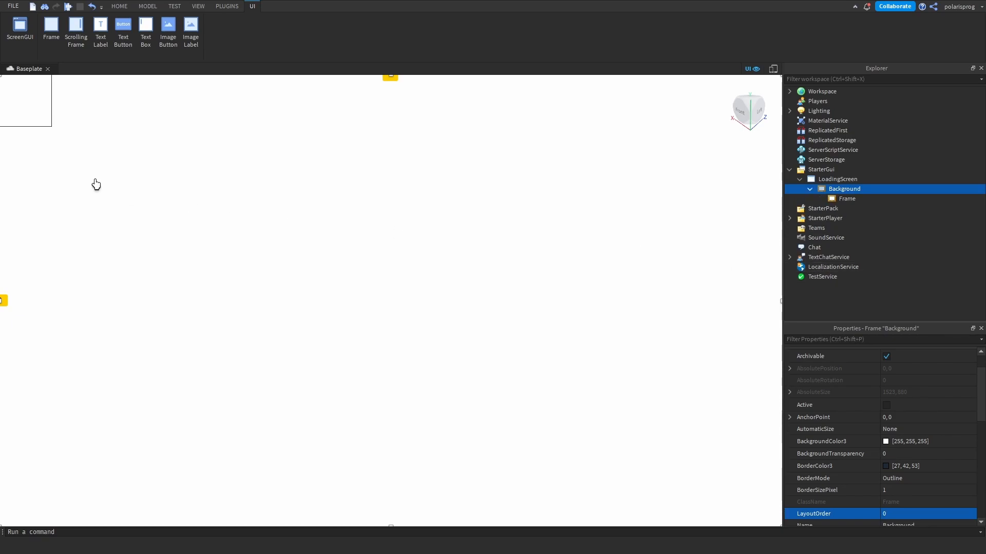
left_click(35, 118)
key("Delete")
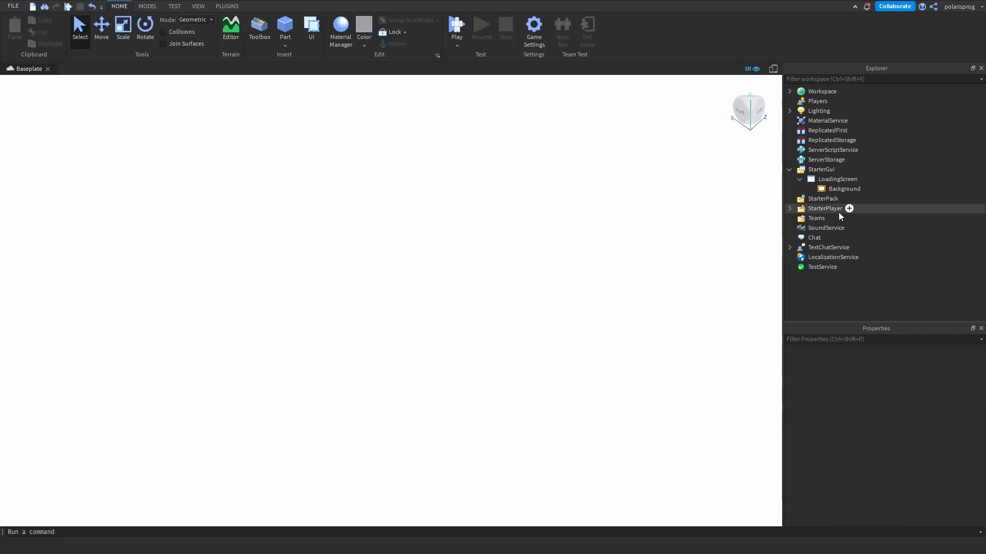
- Insert a TextLabel into Background, enlarge it to about 668 x 229 pixels and centre it near the top of the frame
left_click(867, 189)
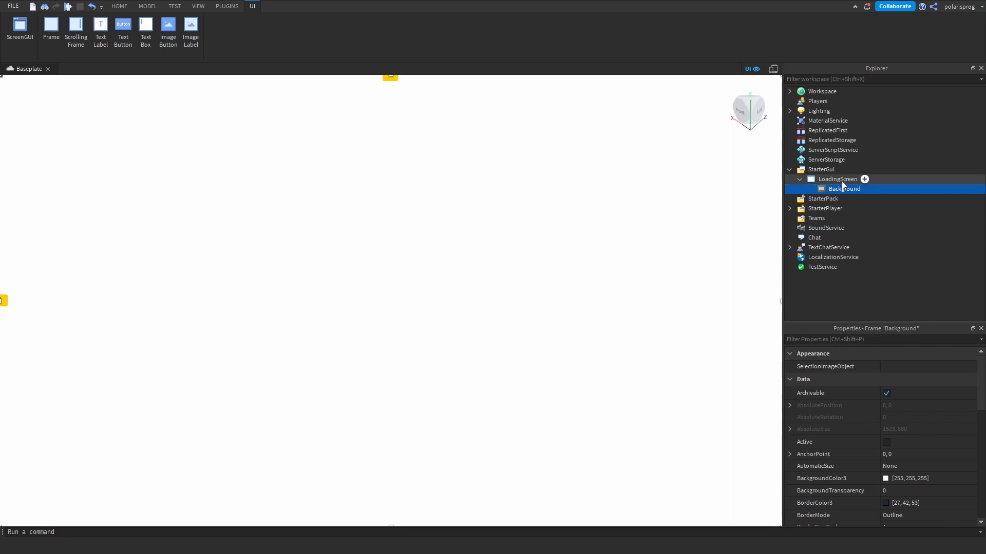
left_click(867, 189)
left_click(839, 232)
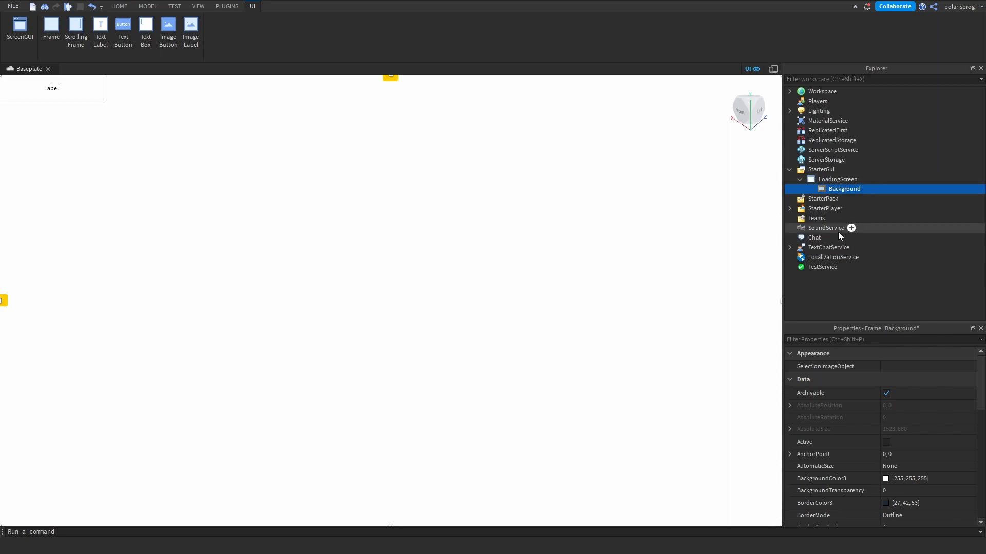
left_click_drag(58, 88, 458, 296)
left_click_drag(241, 247, 381, 190)
- Enable TextScaled on the new text label
left_click(842, 340)
type("text")
left_click(897, 443)
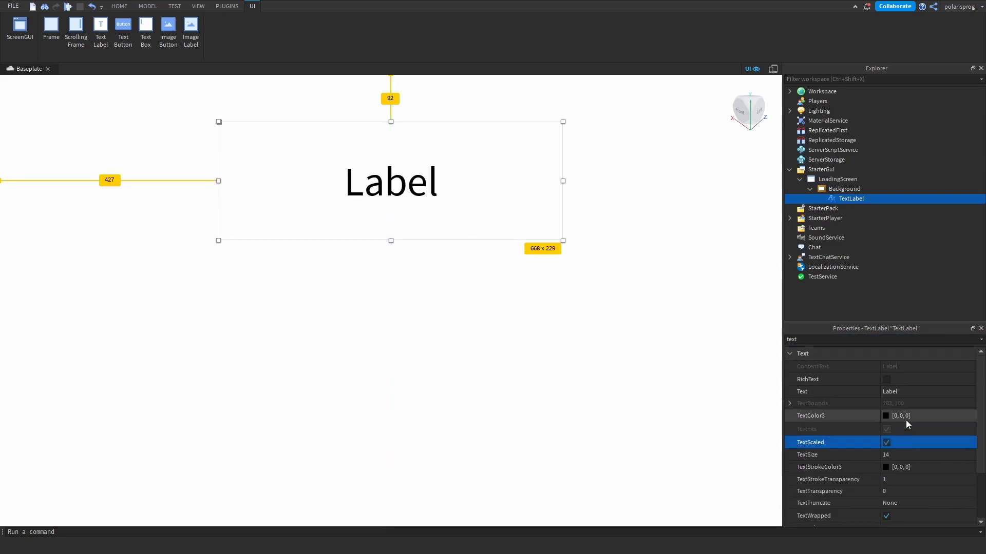
- Set the text label's Text to "Game Title"
left_click(908, 391)
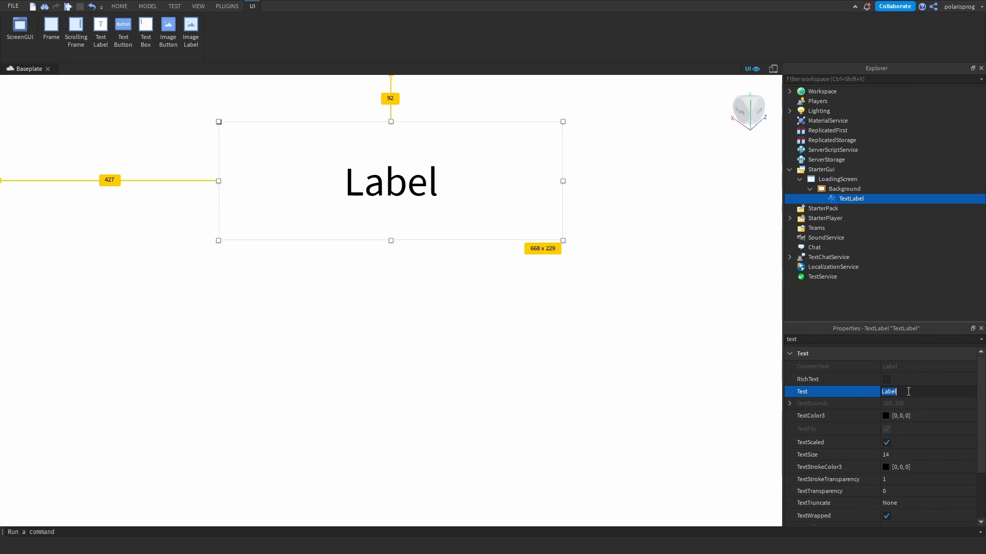
type("Game Name")
key("Return")
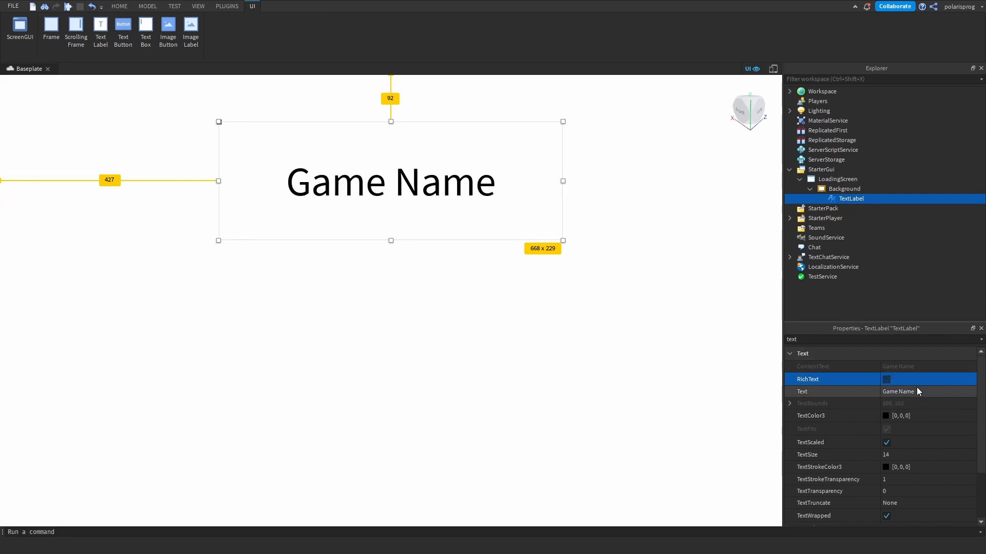
double_click(917, 391)
type("Title")
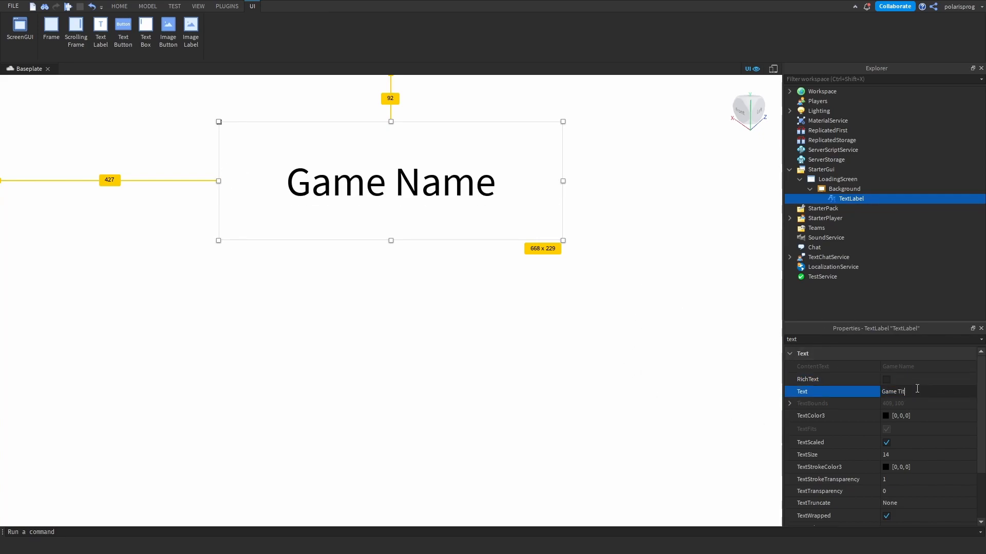
key("Return")
- Set the text label's FontFace to Fredoka One
left_click(839, 339)
key("BackSpace")
key("BackSpace")
key("BackSpace")
key("BackSpace")
type("f")
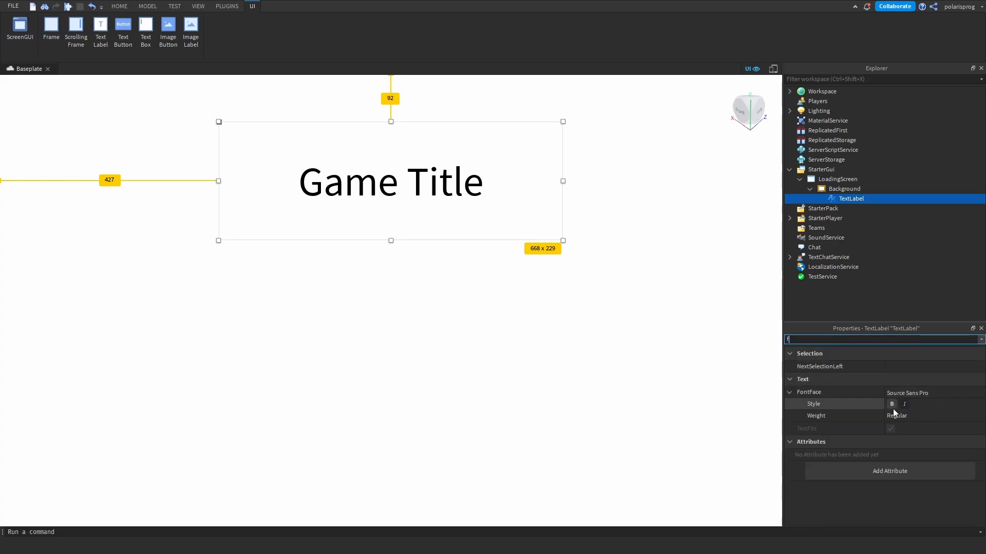
left_click(913, 393)
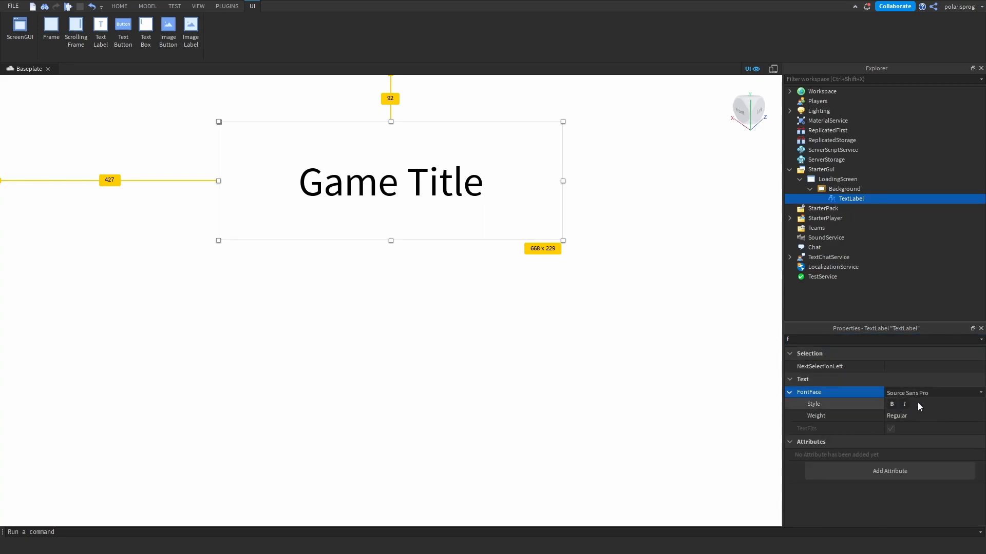
left_click(907, 279)
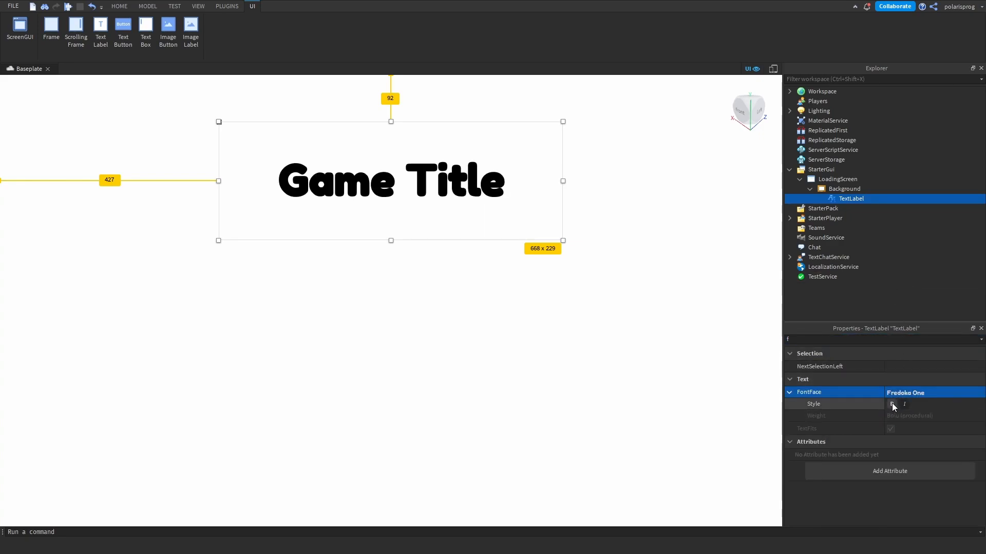
- Change the text label's TextColor3 to dark grey [62, 62, 62]
left_click(830, 344)
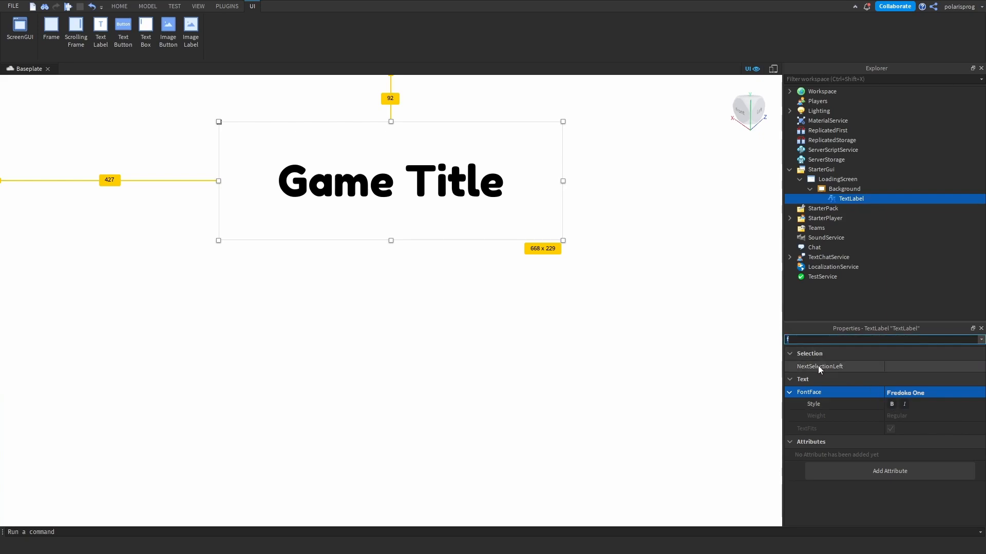
key("BackSpace")
type("text")
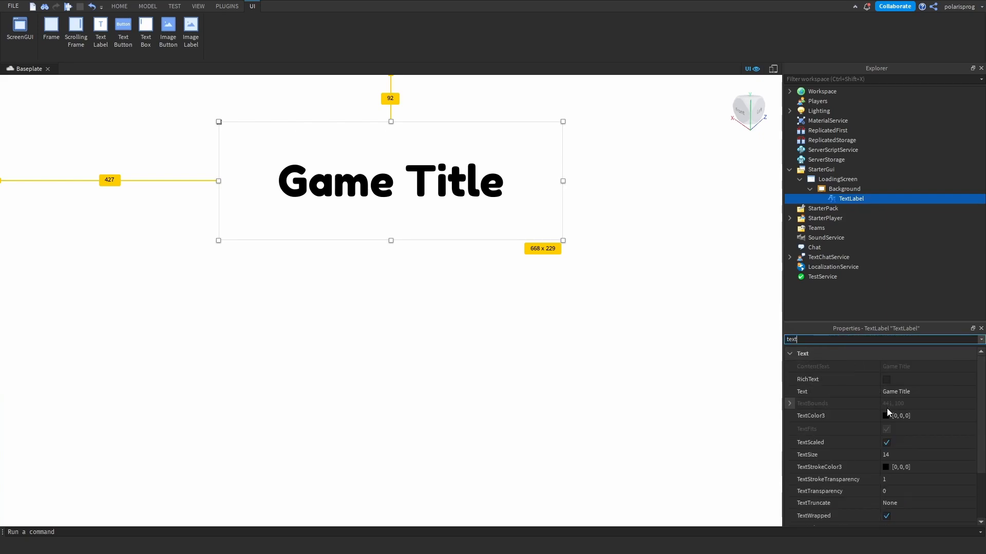
left_click(886, 415)
left_click_drag(595, 447, 597, 439)
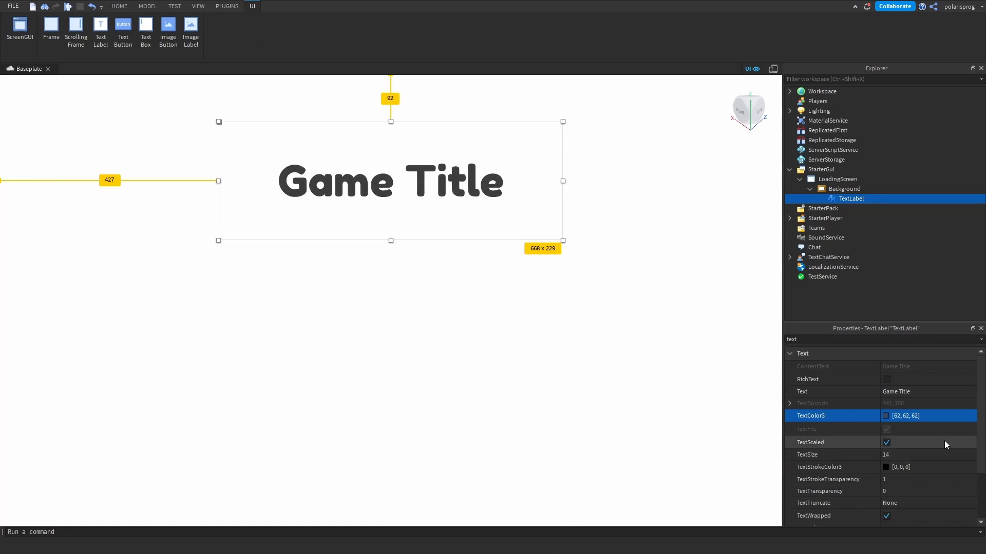
- Set the text label's Size to the scale-based value {0.1, 0},{0.1, 0}
double_click(840, 339)
type("size")
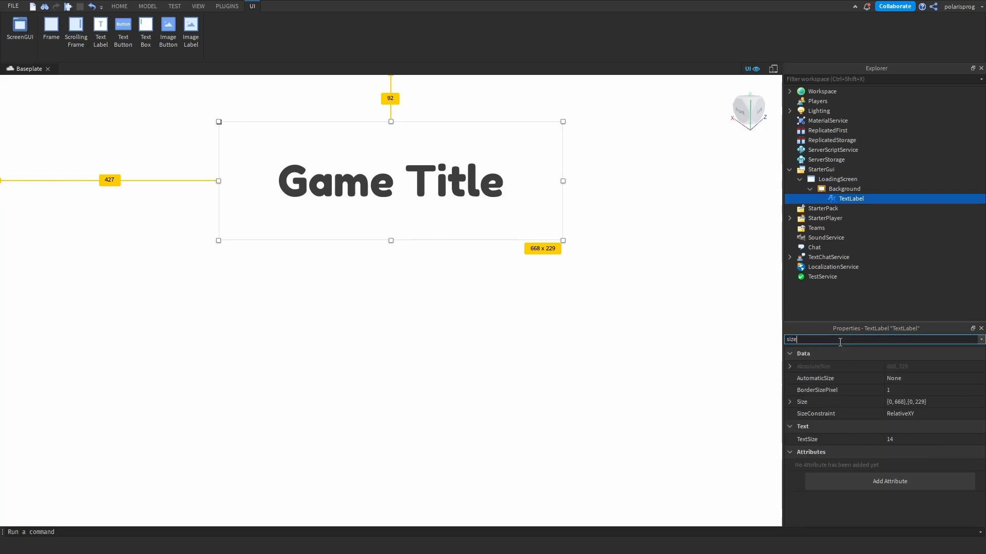
left_click(932, 415)
left_click(935, 400)
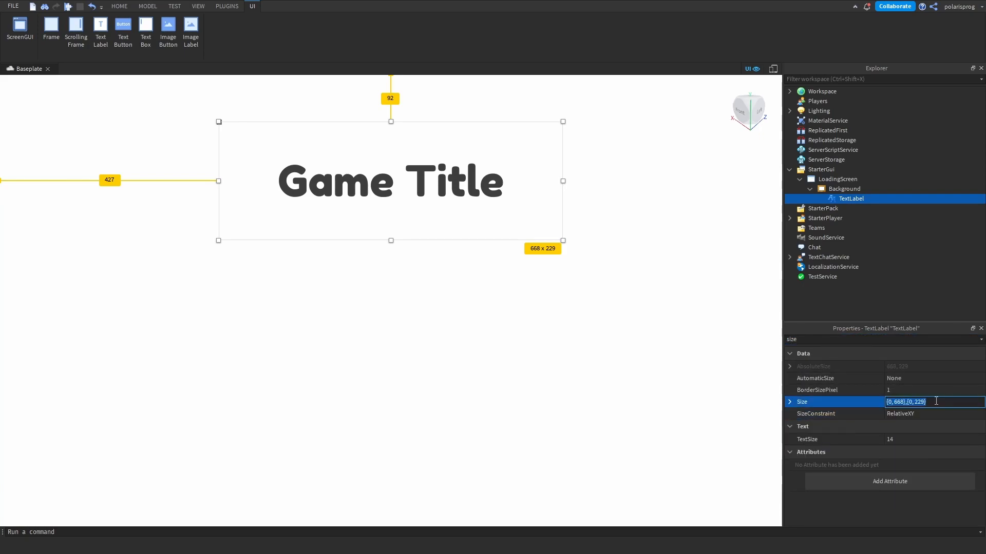
type("0")
type(".1, 0},{0.1, 0")
key("Return")
- Enlarge the title label to about 767 x 230 pixels, centred near the frame's upper edge, and preview it on an emulated iPhone 7
left_click_drag(298, 168, 614, 246)
left_click_drag(508, 194, 454, 176)
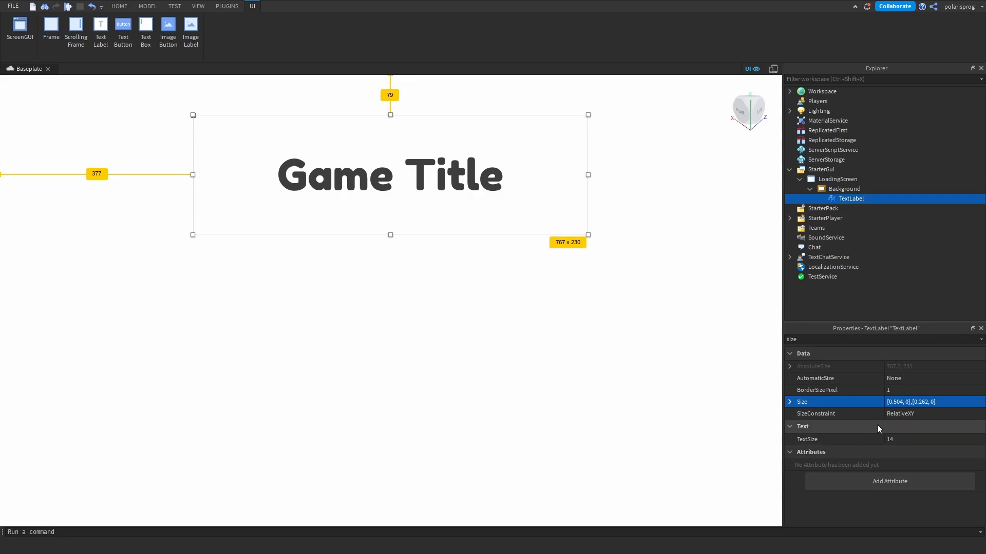
left_click(774, 70)
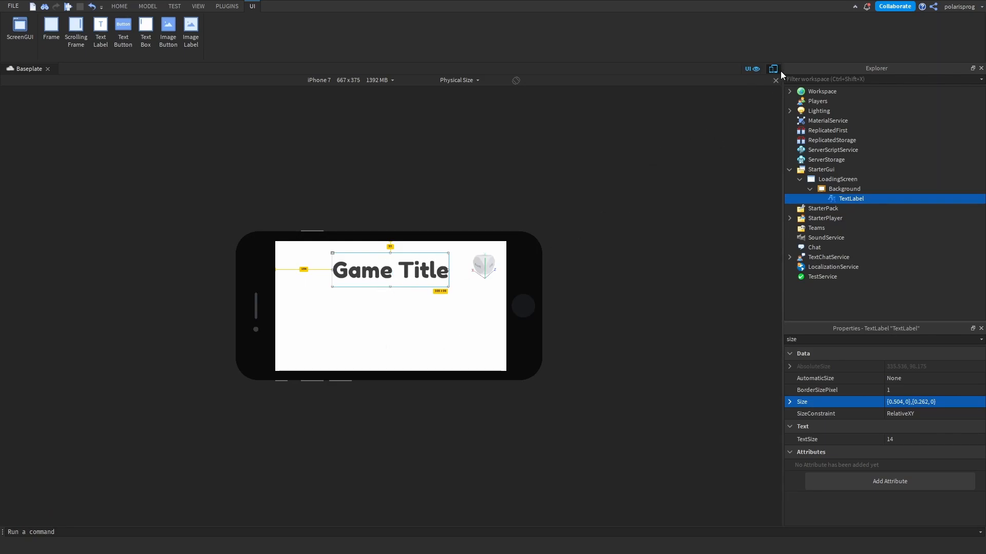
left_click(773, 69)
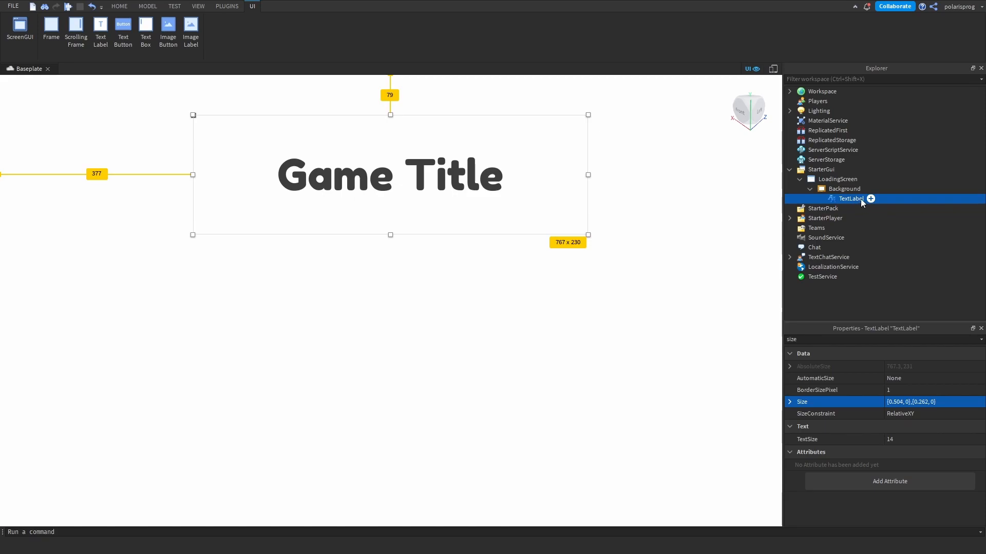
- Rename the text label to GameTitle and reduce its height to about 205 pixels
key("F2")
type("Game itle")
key("Return")
double_click(852, 199)
key("BackSpace")
key("BackSpace")
key("BackSpace")
key("BackSpace")
key("BackSpace")
type("Title")
key("Return")
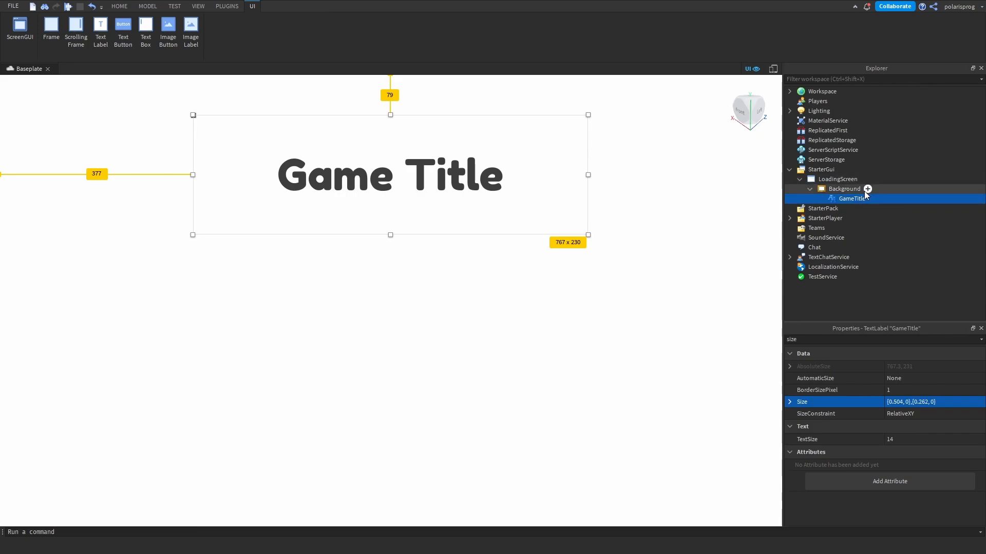
left_click_drag(390, 234, 394, 222)
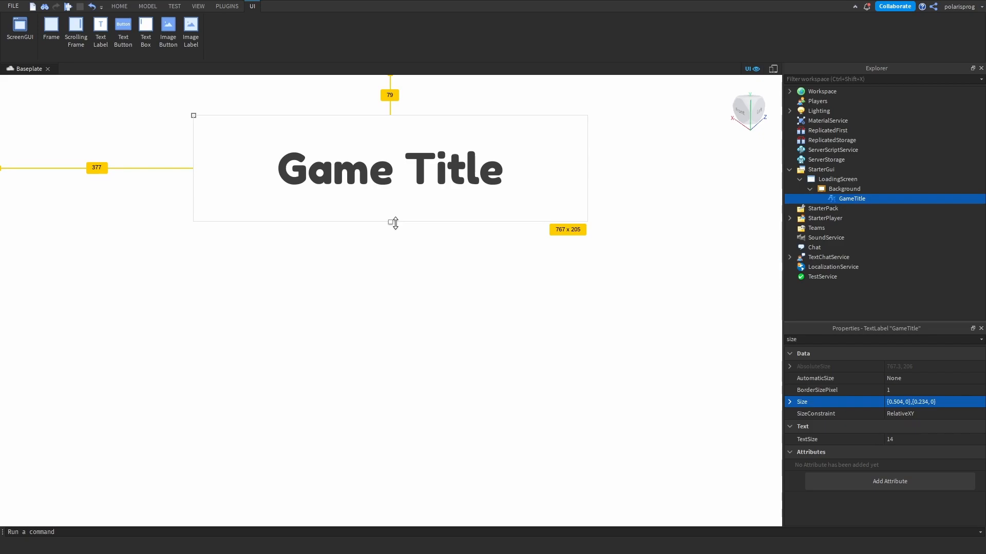
- Add a Frame inside Background, place it below the title, and rename it BarBackground
left_click(867, 189)
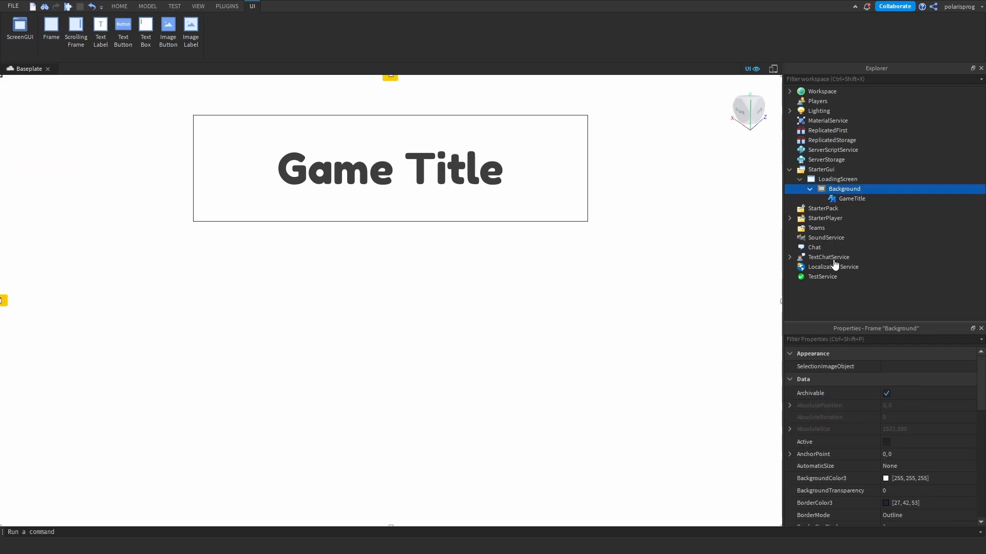
left_click(51, 26)
left_click_drag(20, 106, 264, 300)
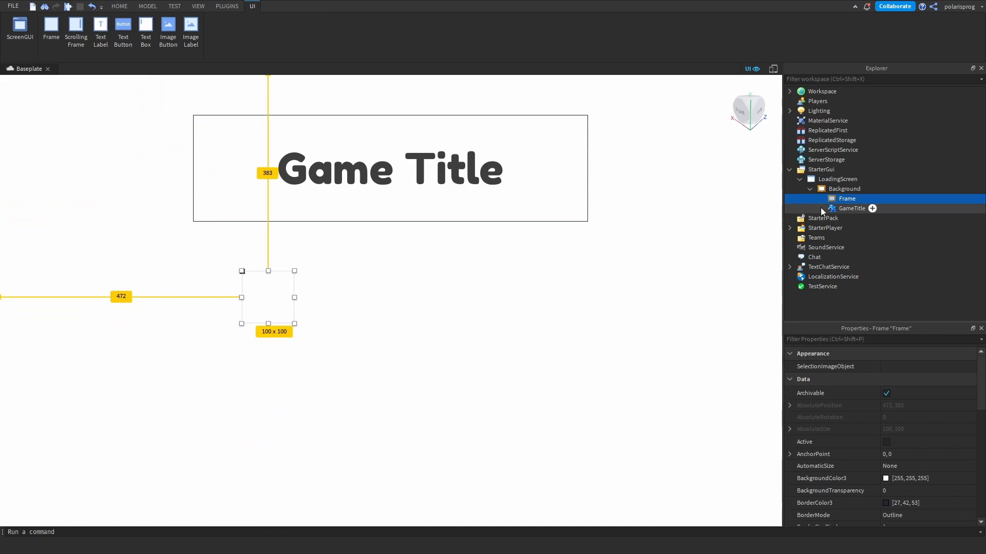
double_click(844, 199)
type("B")
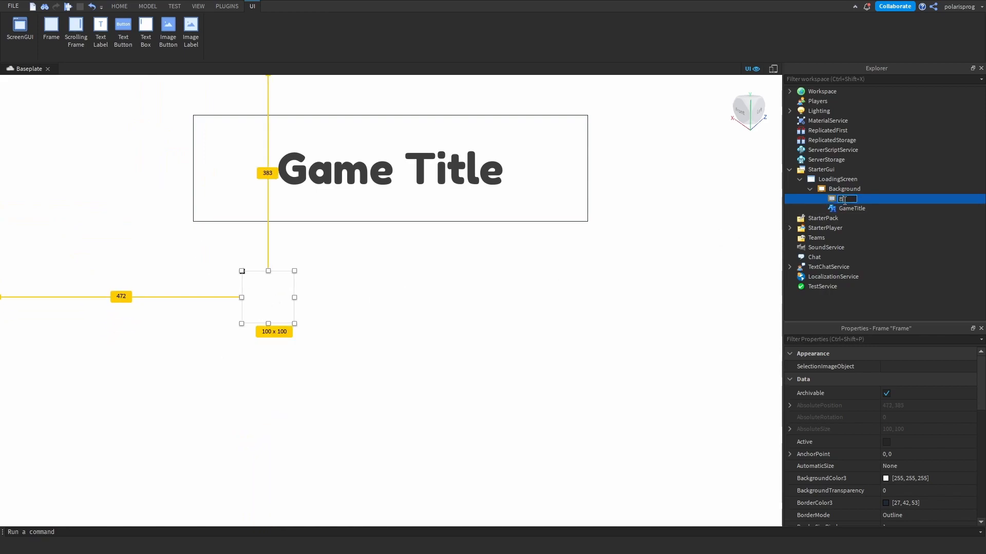
type("arBackground")
key("Return")
- Set BarBackground's Size to {0.1, 0},{0.1, 0}, and enlarge it to about 672 x 110 pixels, centred below the title
left_click(895, 339)
type("size")
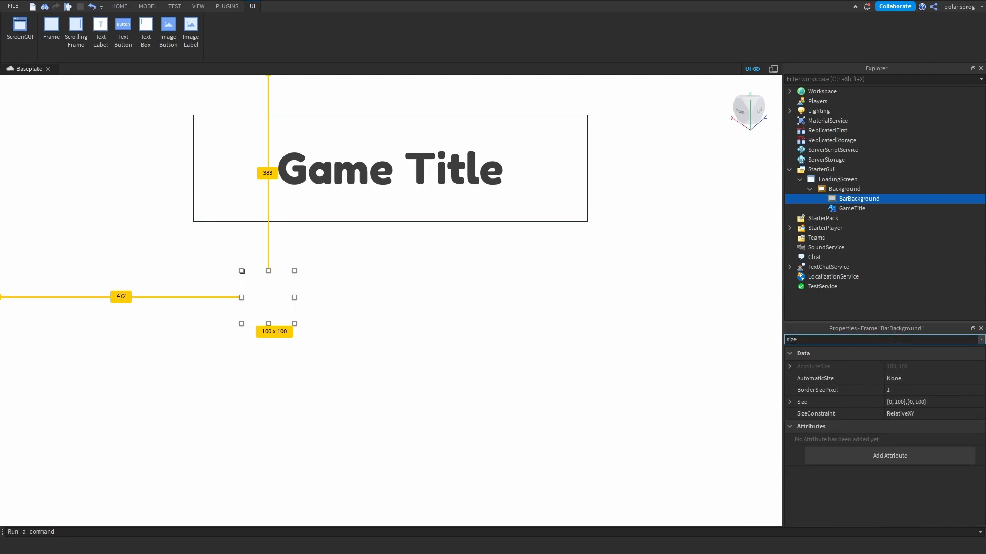
left_click(892, 400)
type("0.1")
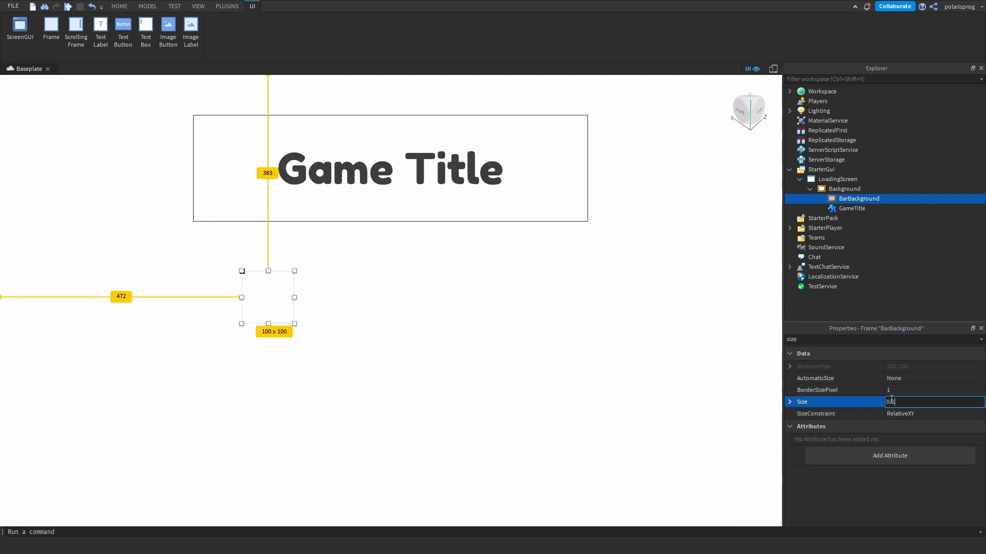
type(",0,0.1,0")
key("Return")
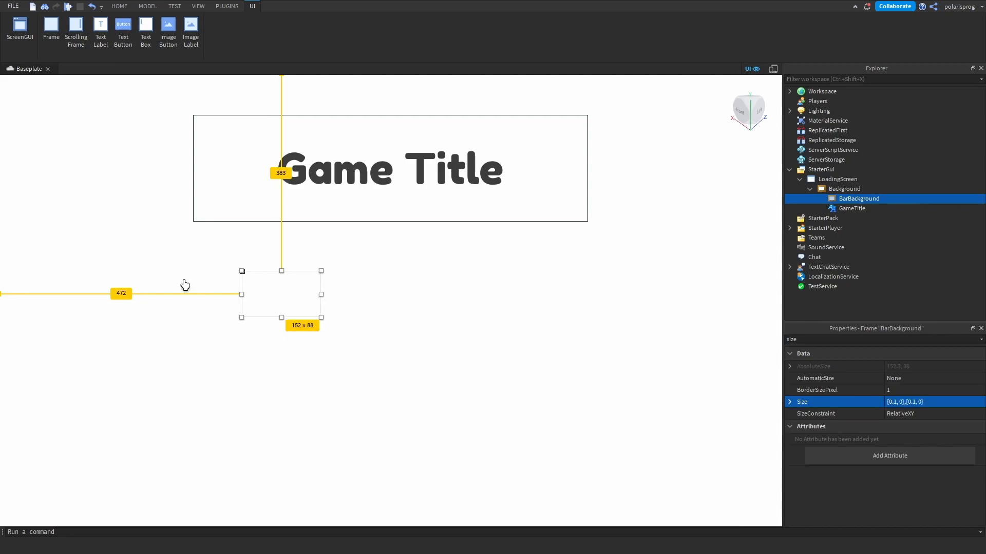
left_click_drag(320, 316, 588, 329)
left_click_drag(486, 310, 461, 305)
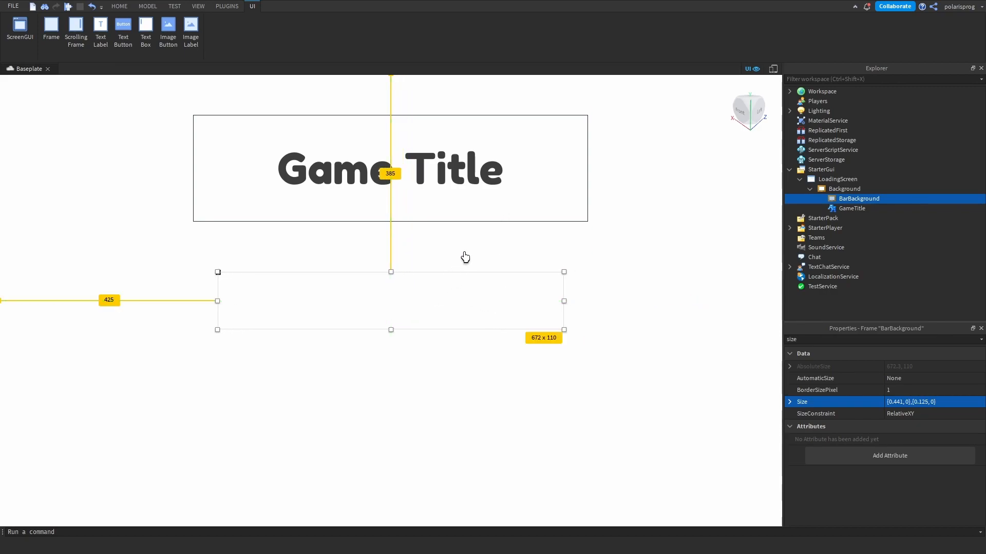
- Remove GameTitle's outline by setting its BorderSizePixel to 0
left_click(468, 189)
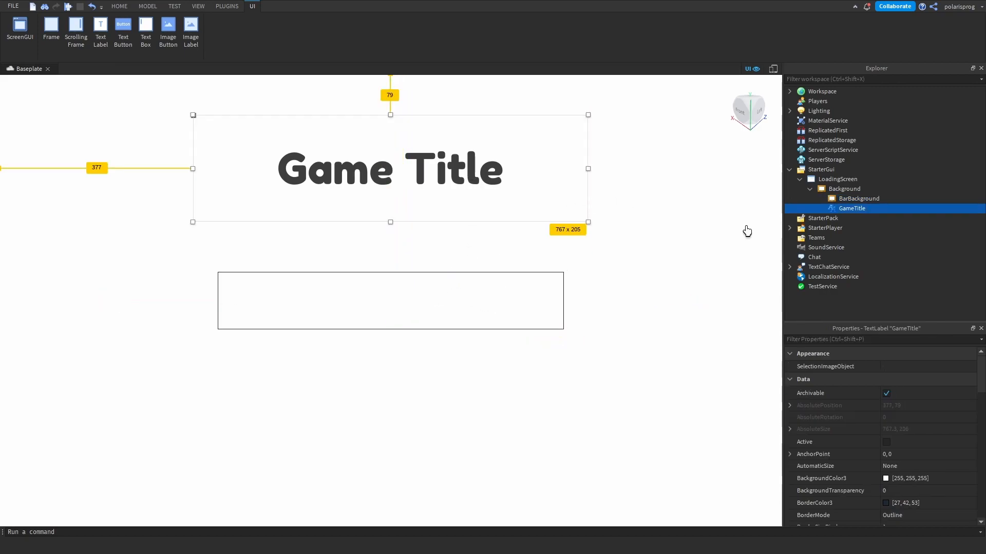
left_click(872, 339)
type("b")
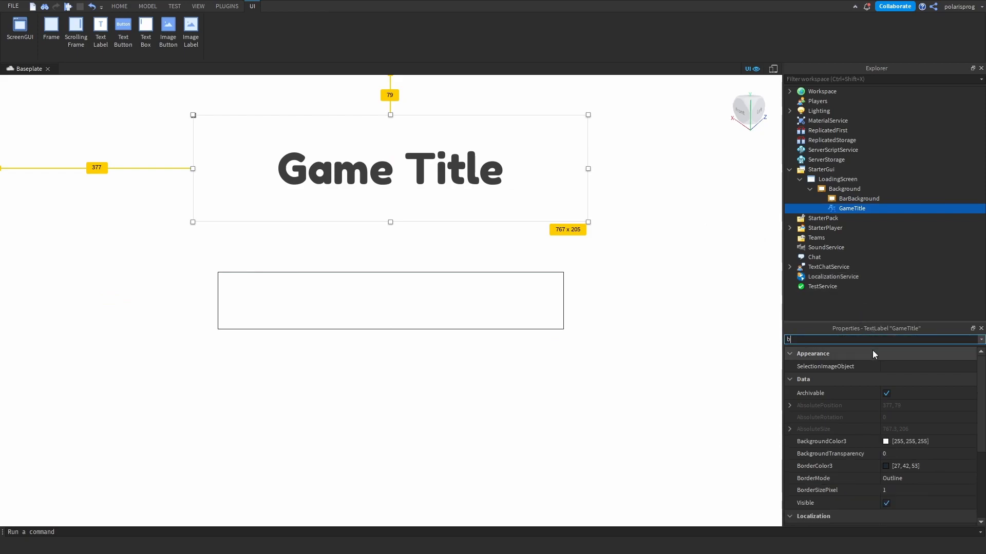
type("ord")
left_click(889, 391)
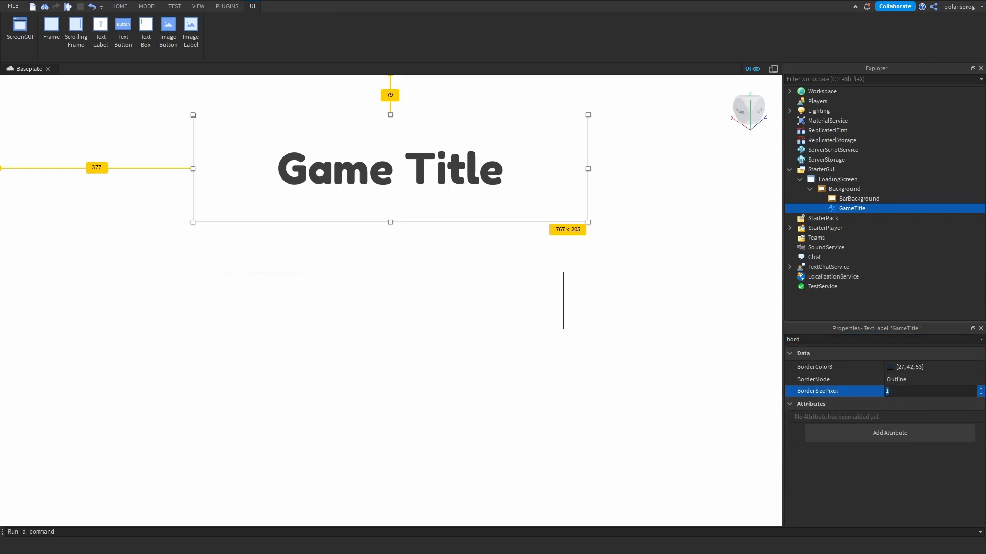
type("0")
mouse_move(871, 211)
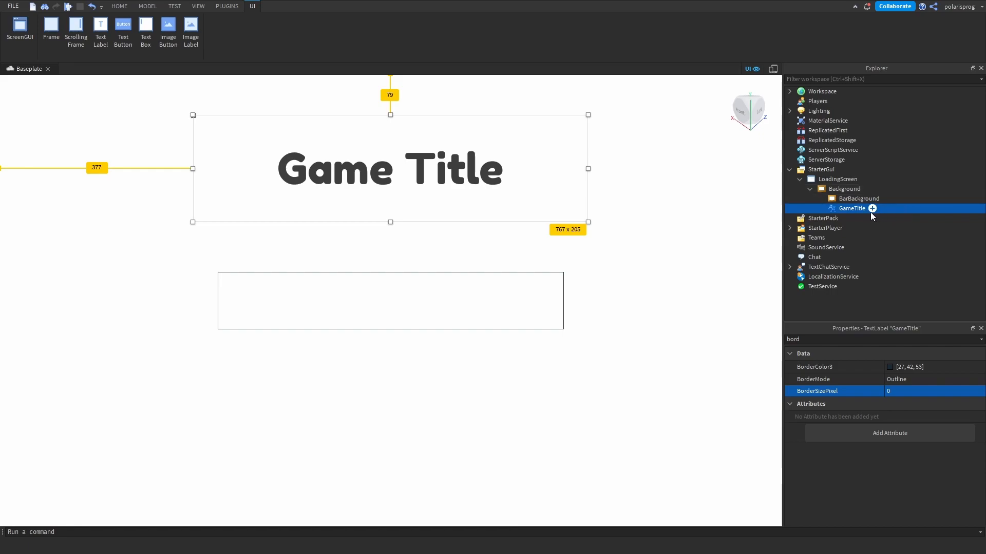
left_click(437, 295)
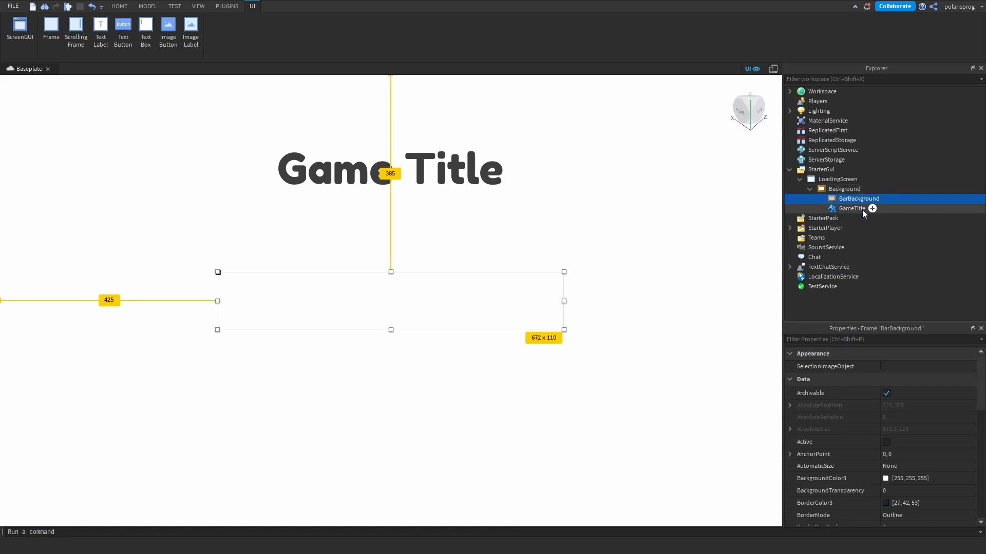
- Try a UIStroke on GameTitle with thickness 7.2 and white colour [255, 255, 255], and delete the stroke
left_click(883, 211)
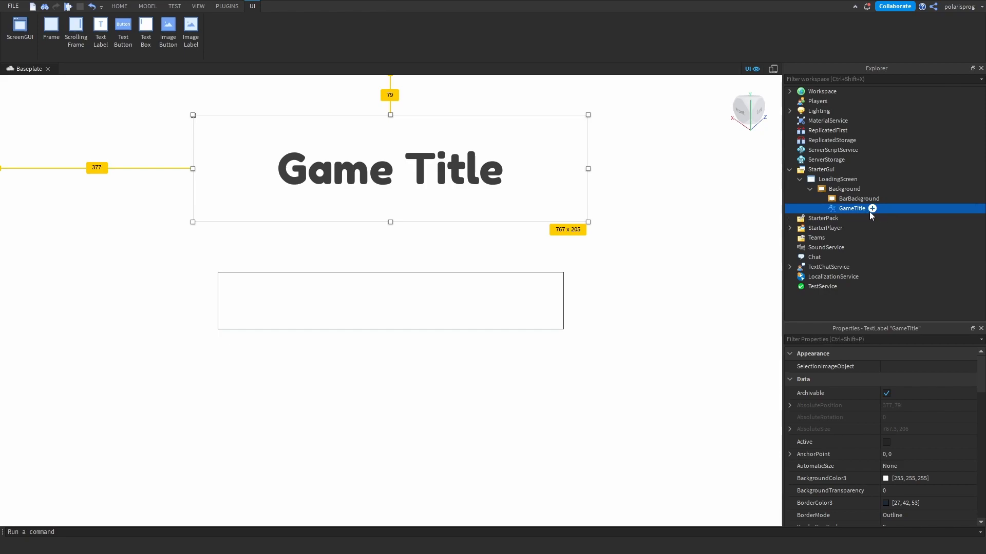
key("Return")
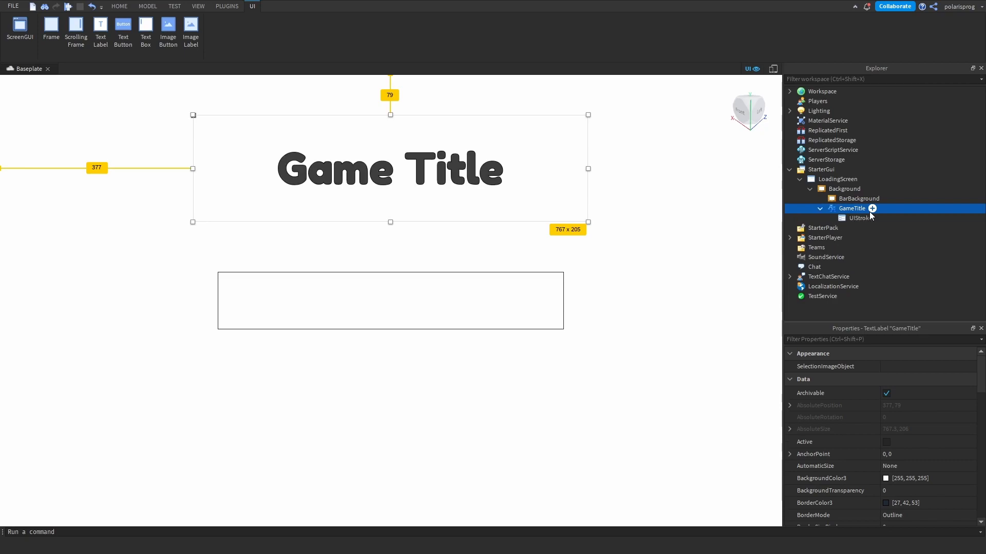
left_click(855, 220)
left_click(893, 405)
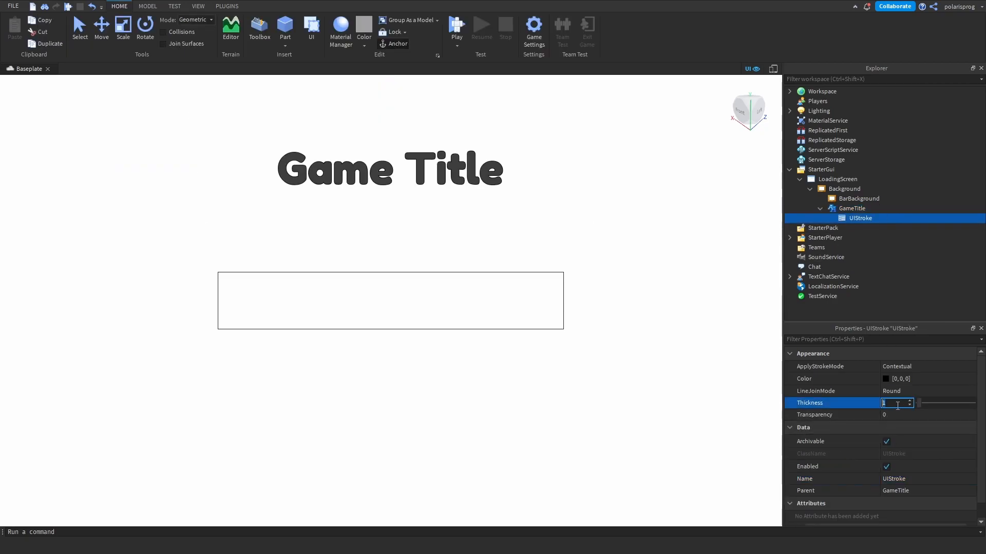
mouse_move(919, 406)
left_mouse_down()
mouse_move(957, 405)
mouse_move(934, 403)
left_mouse_up()
left_click(892, 378)
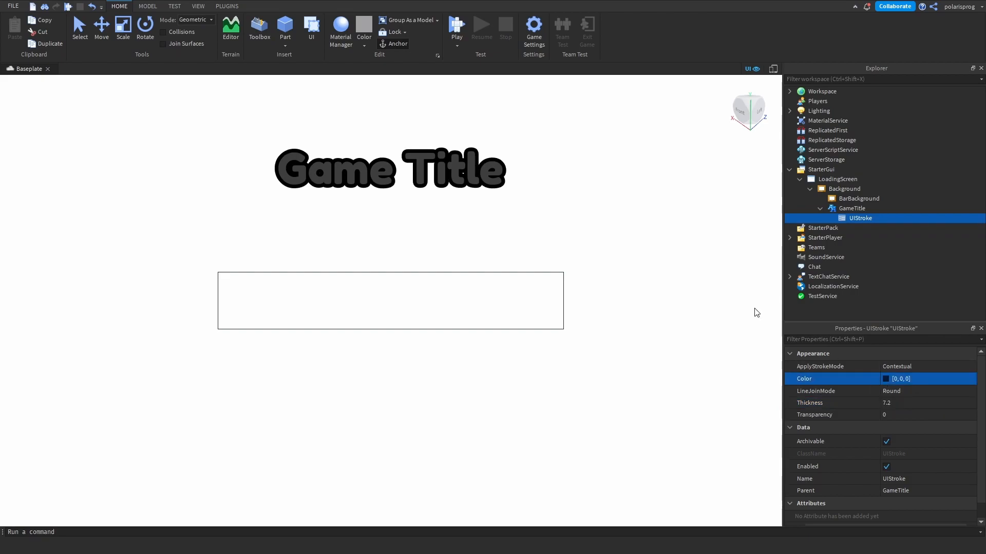
mouse_move(606, 324)
left_mouse_down()
mouse_move(612, 348)
mouse_move(606, 316)
mouse_move(568, 345)
mouse_move(568, 328)
mouse_move(532, 328)
mouse_move(467, 351)
mouse_move(507, 499)
left_mouse_up()
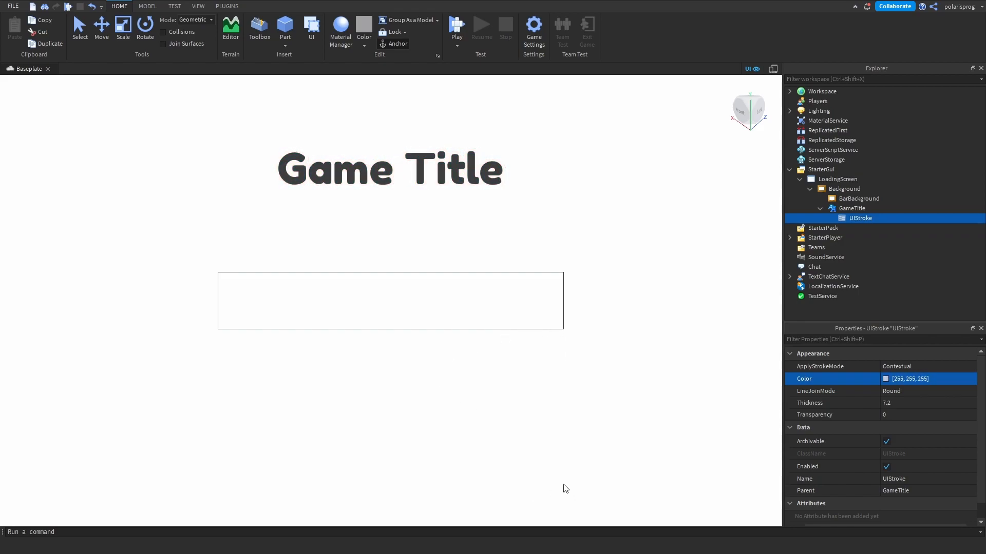
key("Delete")
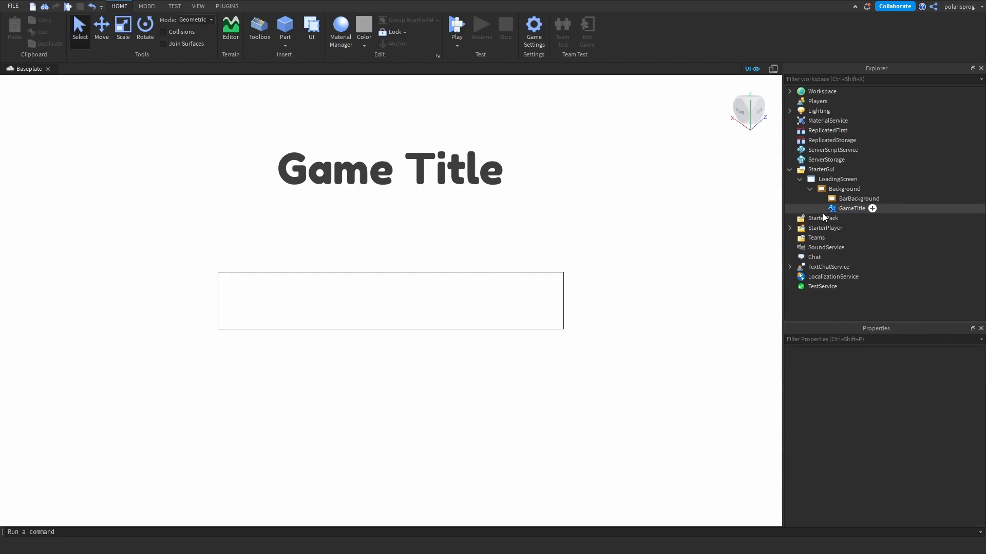
left_click(852, 208)
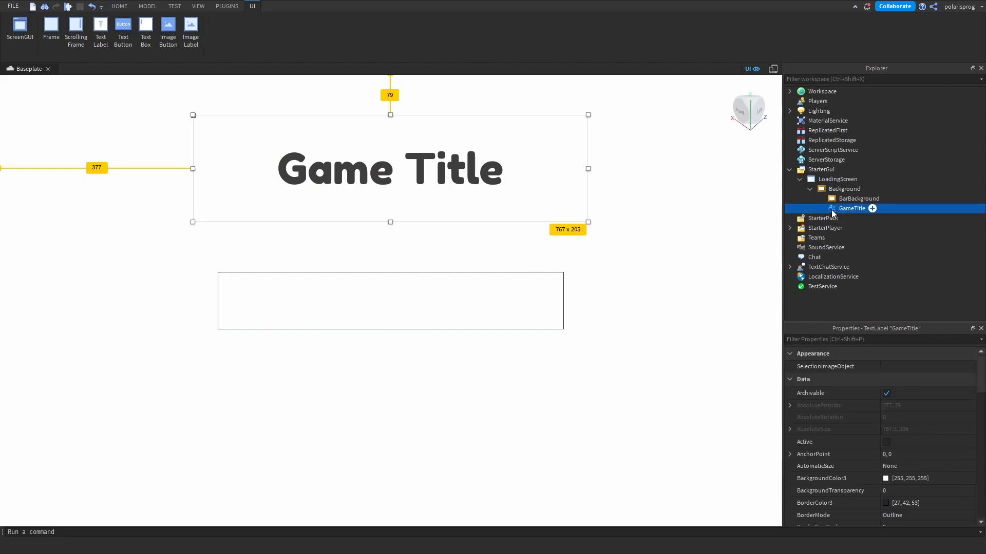
- Add a UICorner to BarBackground and set its CornerRadius to 0.1, 0
left_click(428, 313)
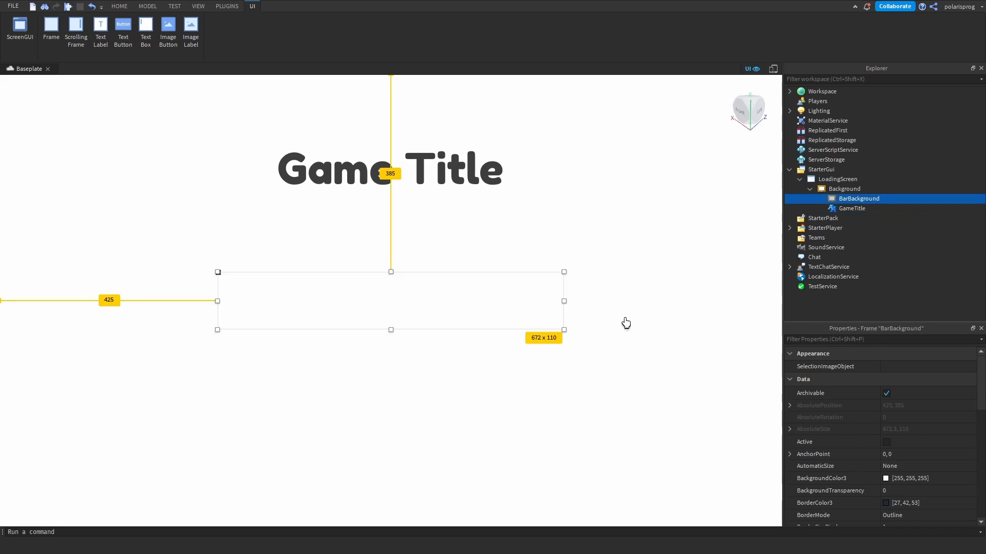
key("Return")
left_click(889, 208)
left_click(911, 368)
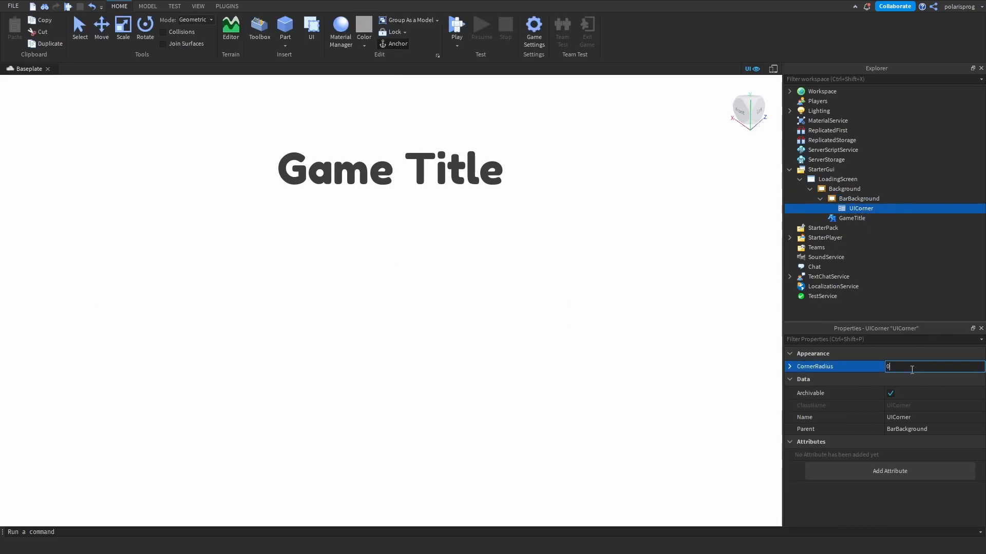
type("0.1, 0")
key("Return")
- Try dark grey [71, 71, 71] as BarBackground's background colour
left_click(870, 199)
left_click(887, 477)
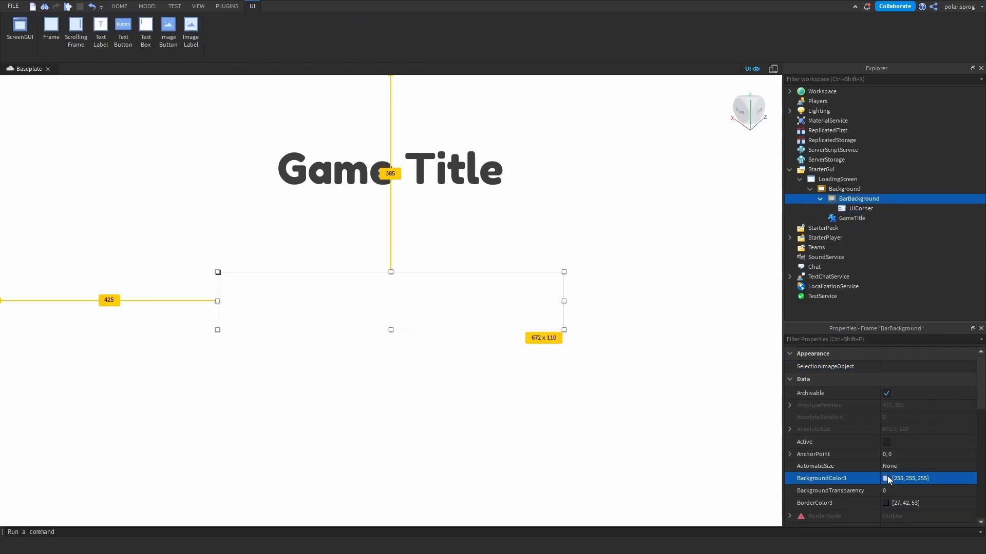
left_click_drag(670, 309, 672, 351)
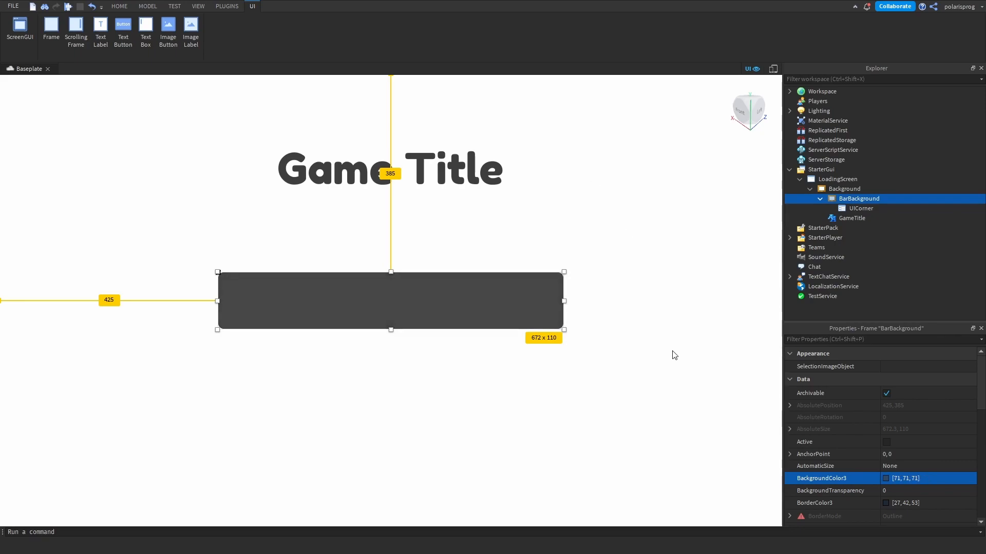
left_click(666, 459)
- Copy the TextColor3 value of GameTitle
left_click(425, 173)
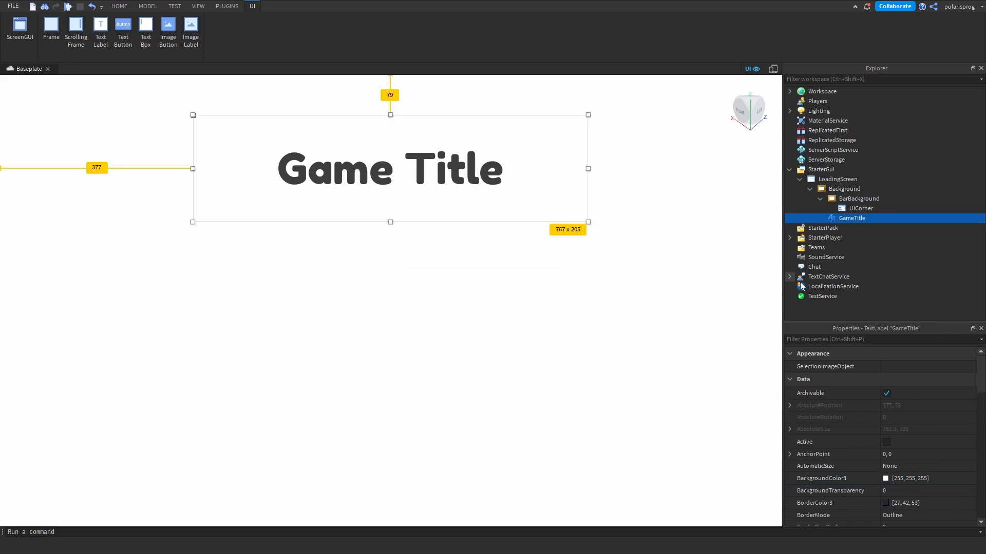
left_click(882, 340)
type("ba")
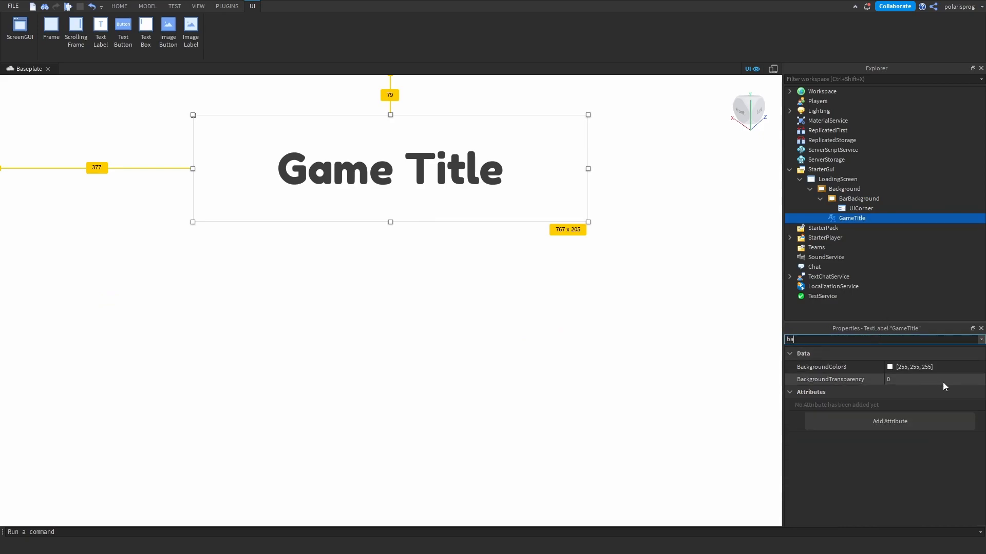
left_click(930, 371)
left_click(863, 338)
type("text")
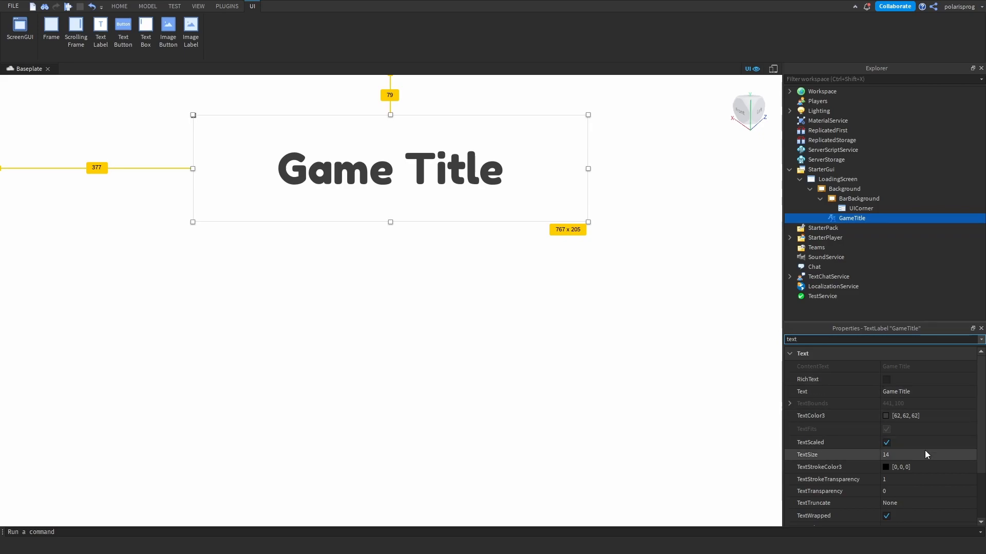
left_click(917, 416)
key("ctrl+c")
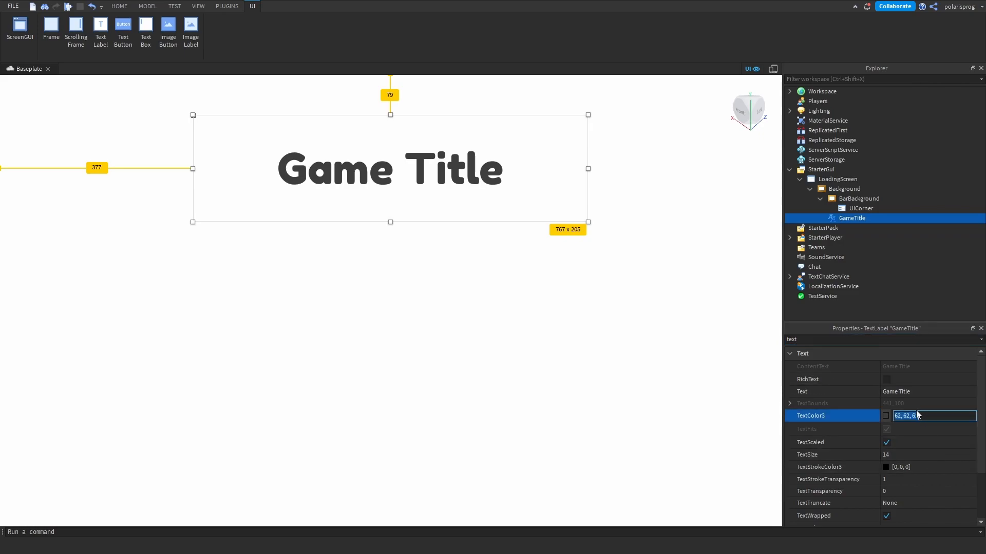
- Set BarBackground's BackgroundColor3 to the copied title colour [62, 62, 62]
left_click(854, 199)
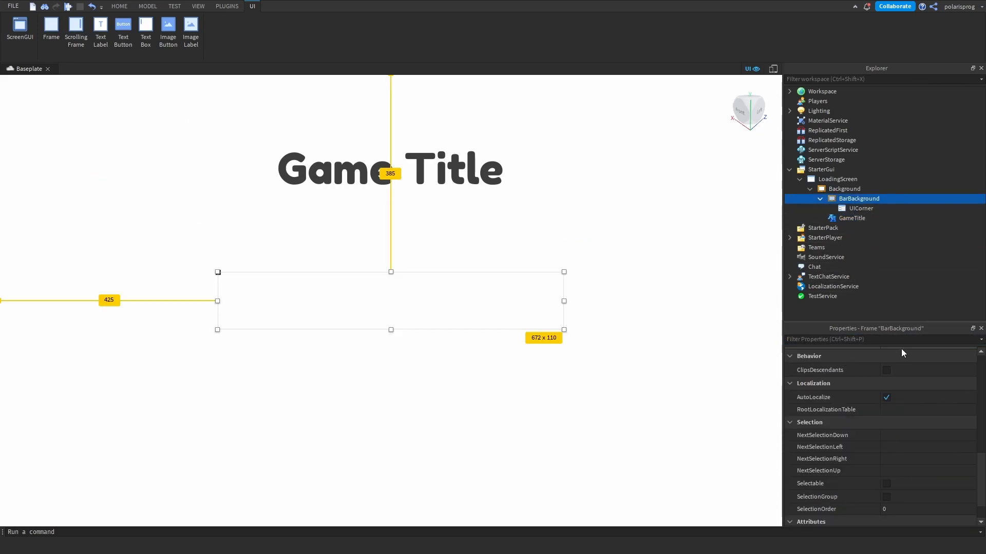
left_click(860, 339)
type("ba")
left_click(920, 368)
key("ctrl+v")
key("Return")
- Try a CornerRadius of 0.2, 0 on BarBackground's UICorner, and set it to 0.3, 0
left_click(852, 209)
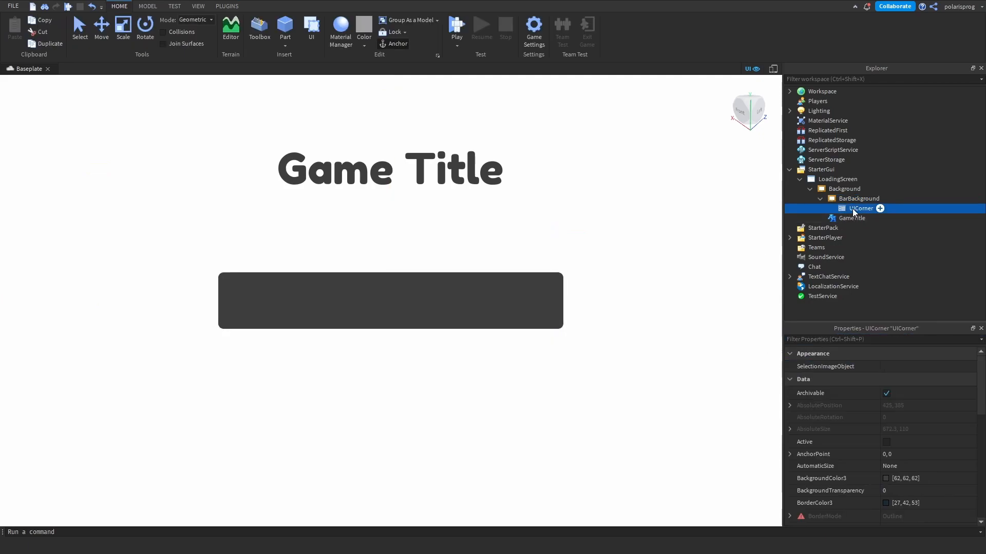
left_click(892, 368)
type("0.2, 0")
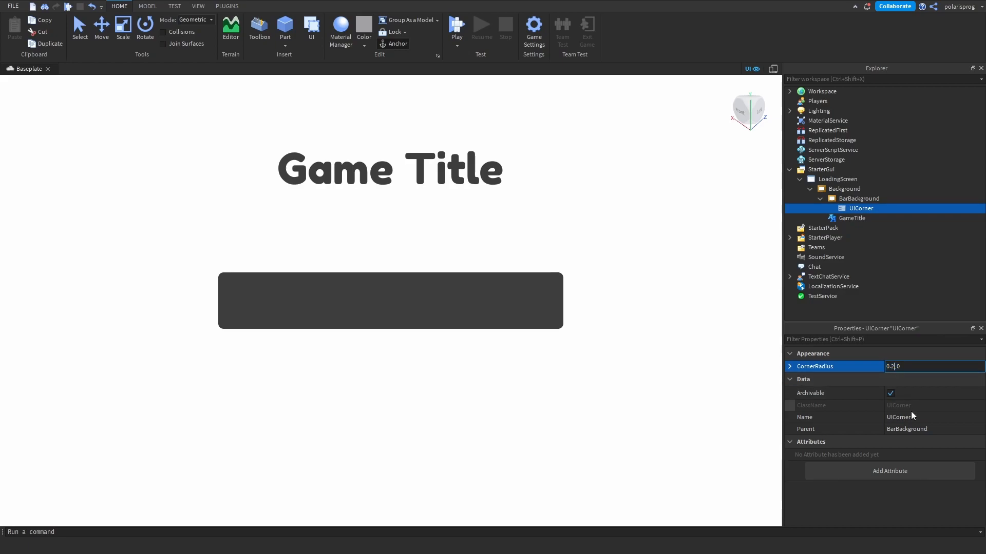
key("Return")
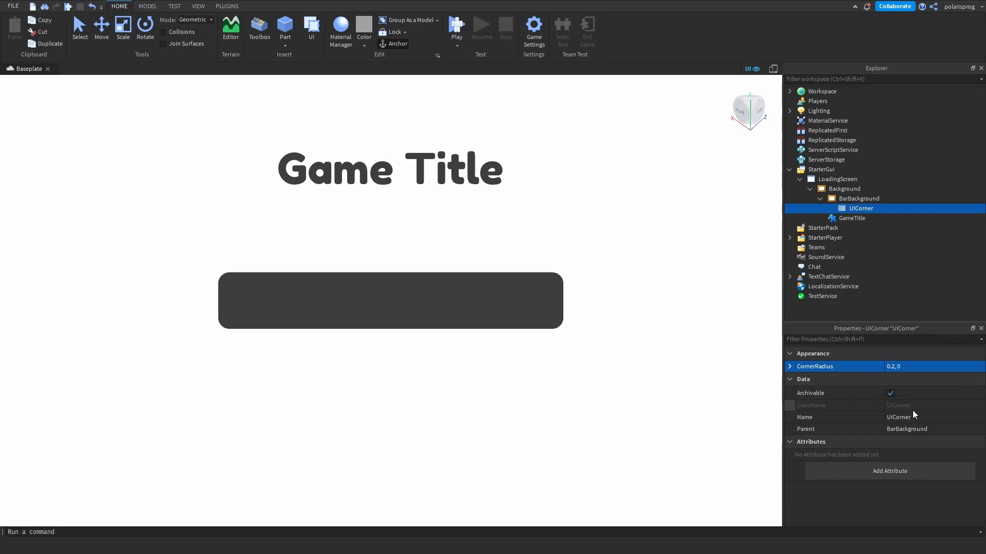
left_click(892, 368)
key("BackSpace")
type("3")
key("Return")
- Insert a Frame into BarBackground and set its Size to {0.5, 0},{1, 0}
left_click(885, 201)
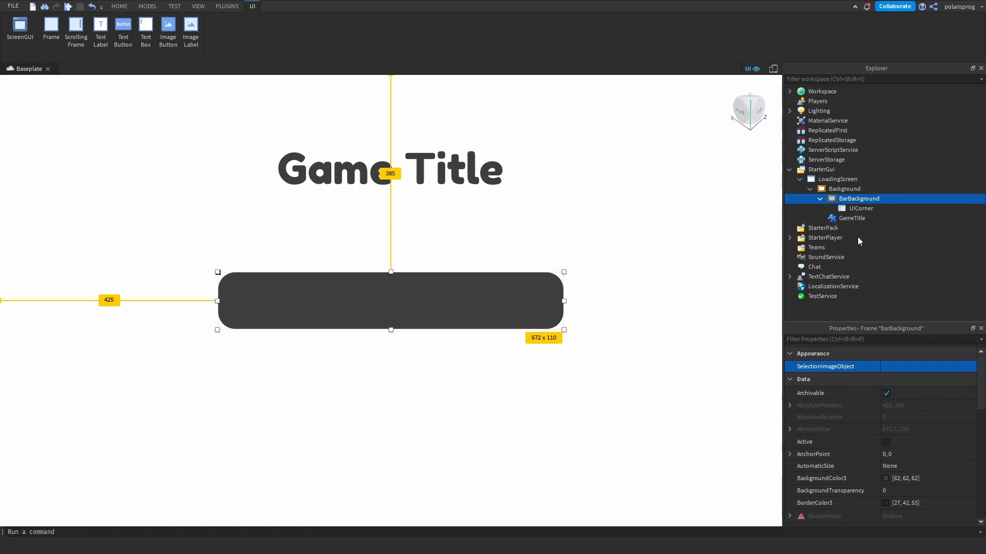
left_click(842, 279)
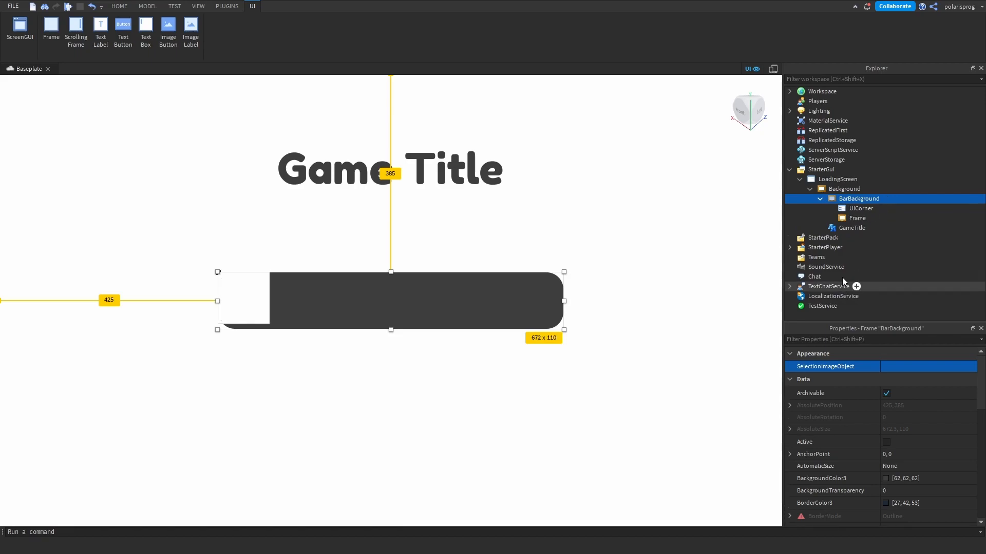
left_click(856, 218)
left_click(841, 338)
type("pos")
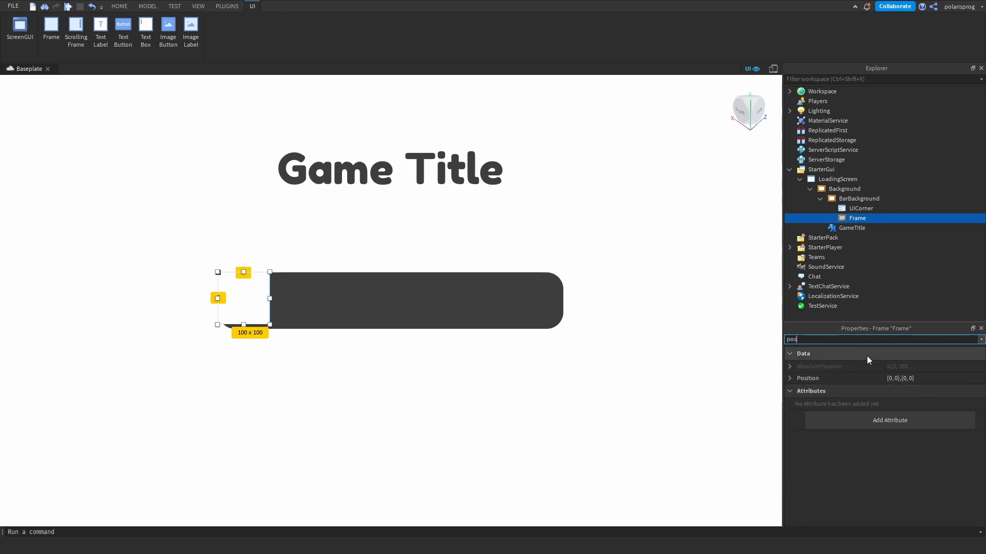
key("ctrl+a")
type("size")
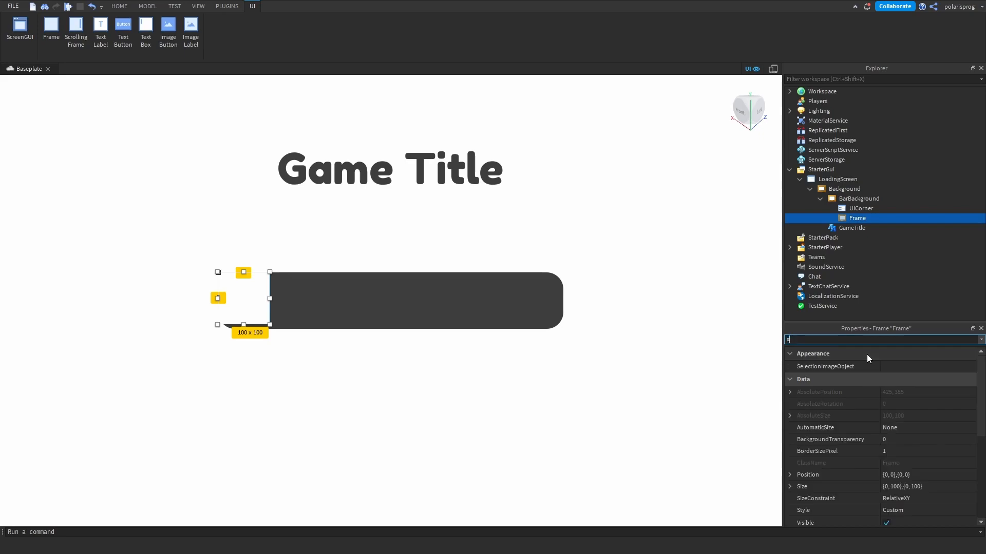
left_click(961, 402)
type("1")
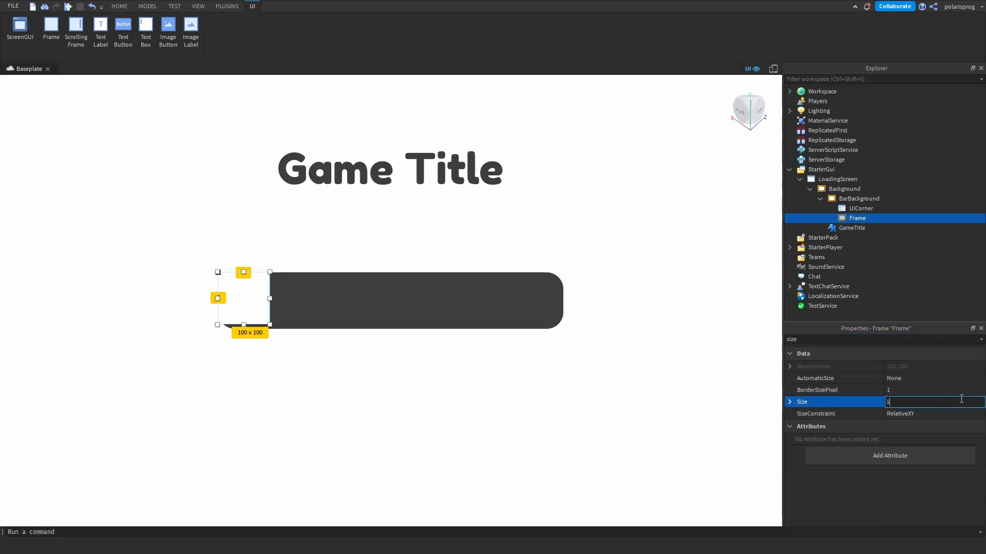
type(".5, 0},{1, 0}")
key("Return")
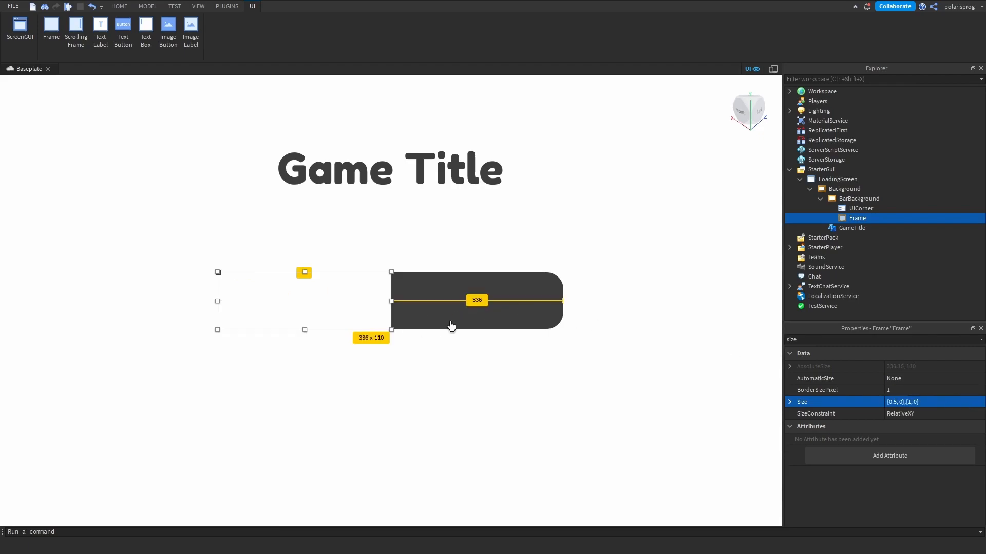
- Copy BarBackground's UICorner into the new Frame
left_click(860, 209)
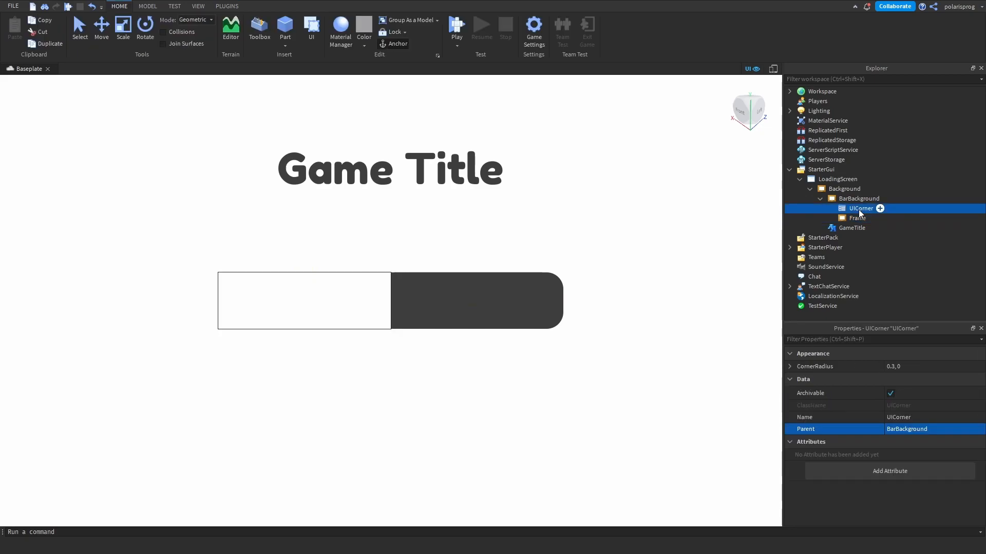
left_click(852, 218)
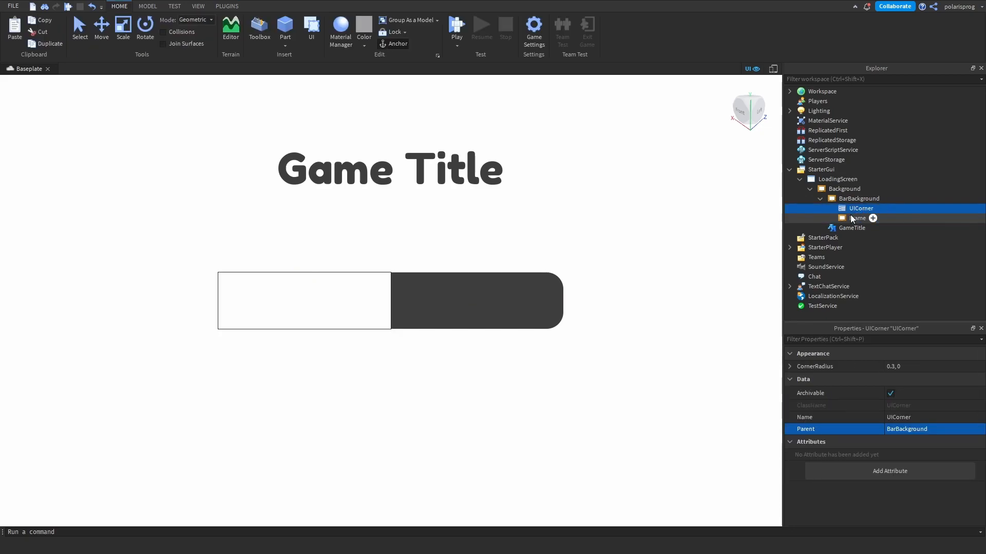
key("ctrl+shift+v")
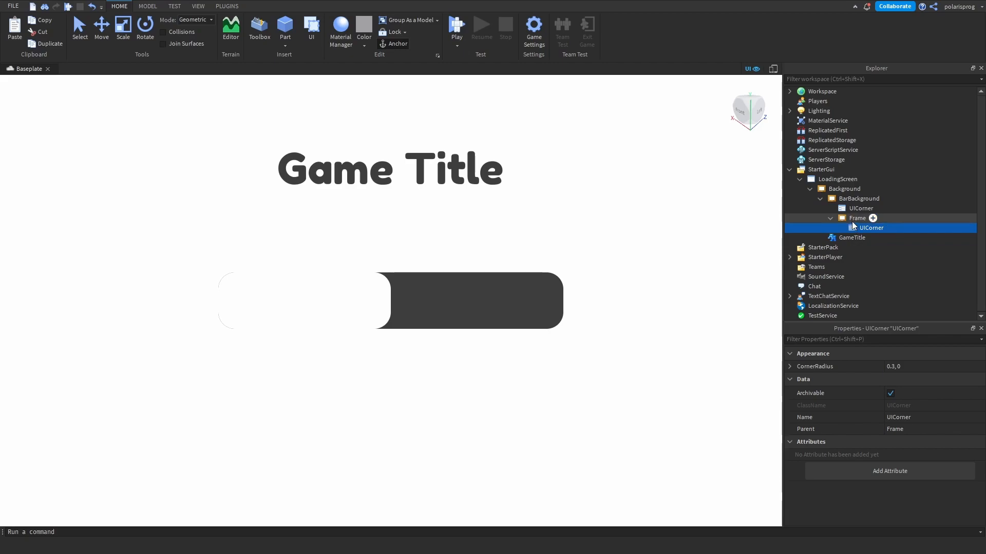
- Rename the Frame inside BarBackground as Bar
left_click(851, 220)
key("F2")
type("Bar")
key("Return")
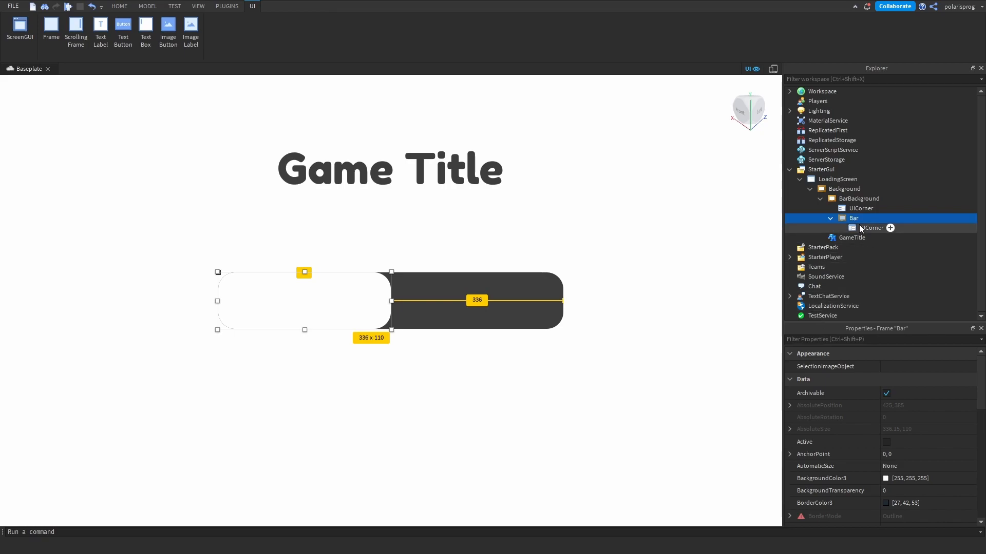
- Try grey [165, 165, 165] as Bar's BackgroundColor3, and set it back to white [255, 255, 255]
left_click(878, 340)
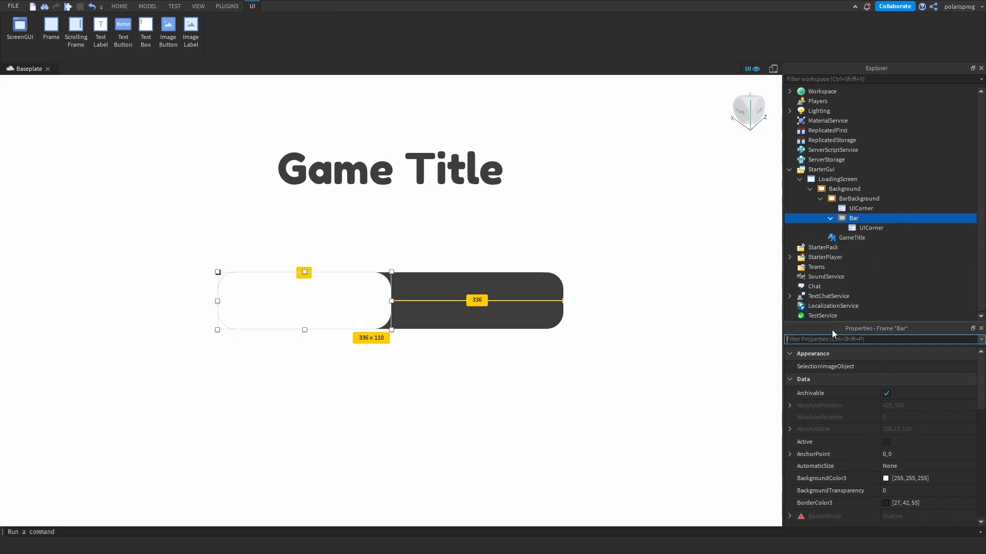
type("ba")
left_click(885, 372)
key("Return")
mouse_move(715, 406)
left_mouse_down()
mouse_move(715, 385)
mouse_move(720, 393)
left_mouse_up()
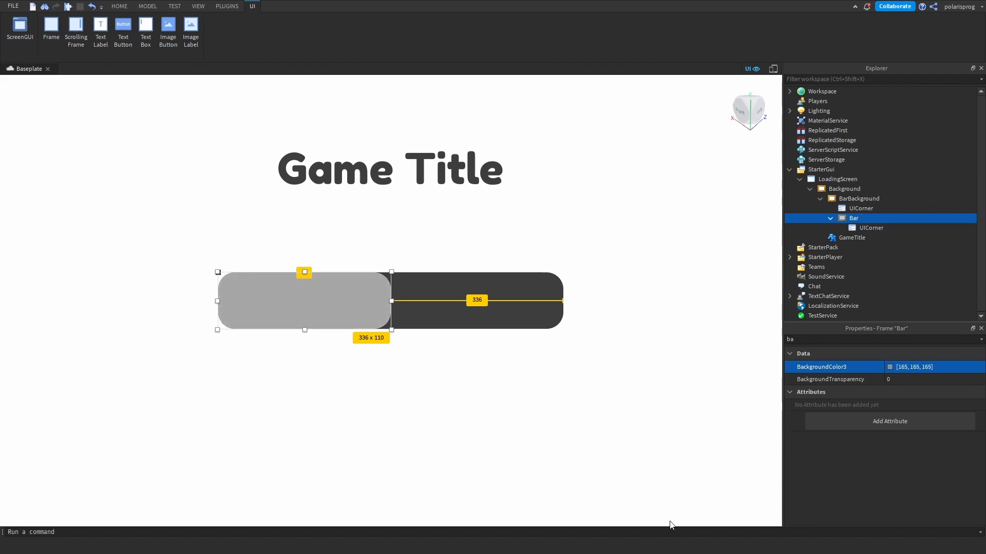
left_click(891, 368)
left_click_drag(567, 302, 566, 294)
left_click_drag(617, 244, 636, 165)
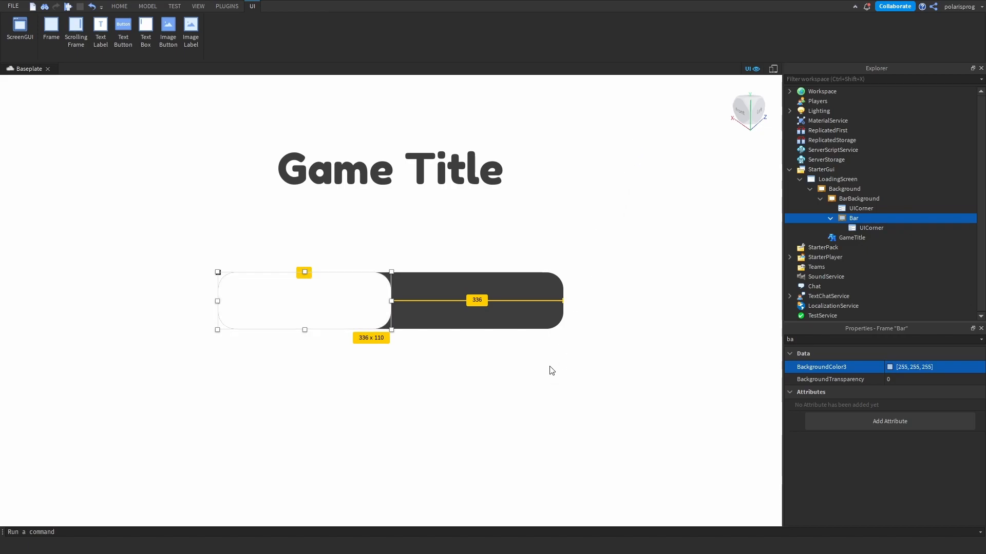
- Add a UIGradient to Bar and set its Color to a sequence from dark grey to mid grey
left_click(864, 218)
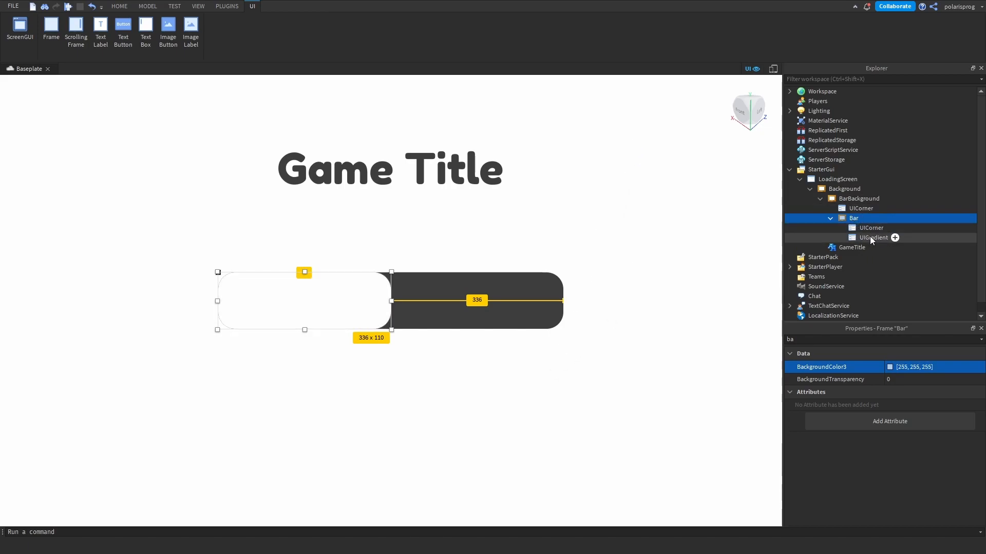
left_click(869, 237)
left_click(947, 367)
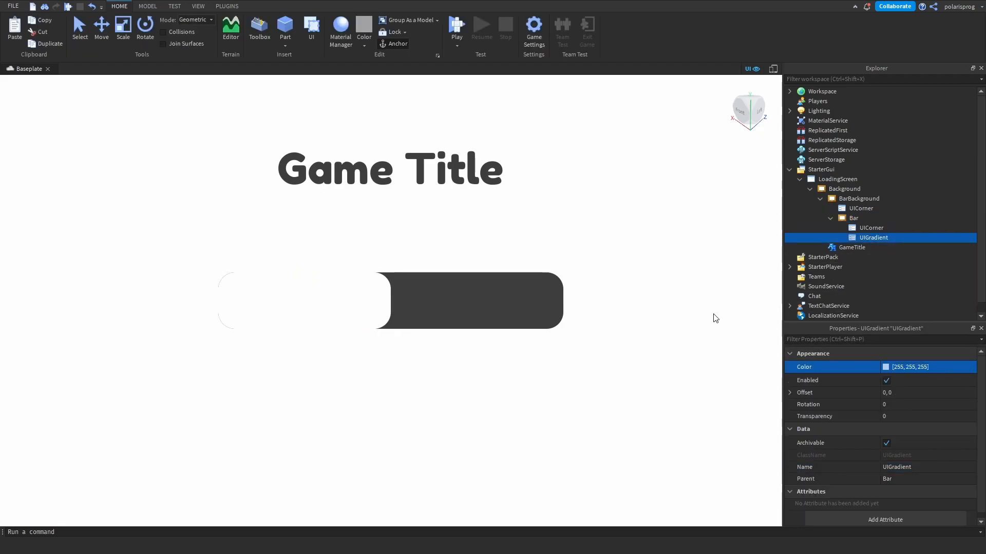
left_click_drag(644, 381, 647, 442)
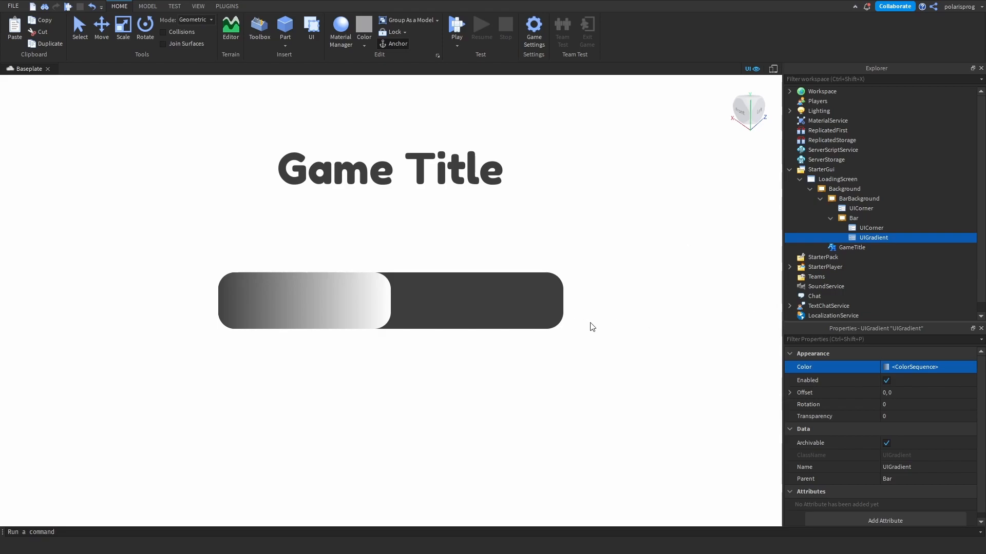
mouse_move(611, 251)
left_mouse_down()
mouse_move(615, 270)
mouse_move(614, 258)
left_mouse_up()
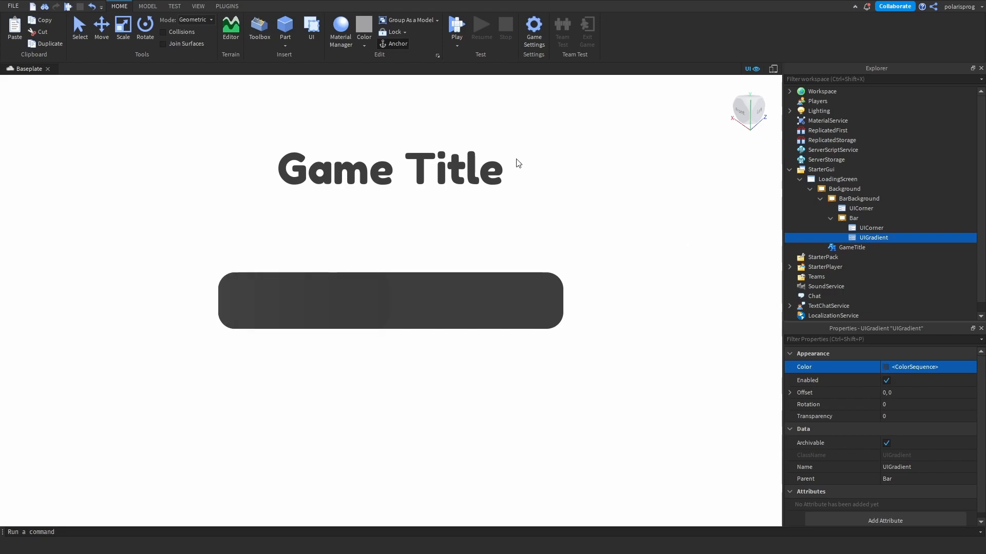
left_click_drag(756, 403, 755, 378)
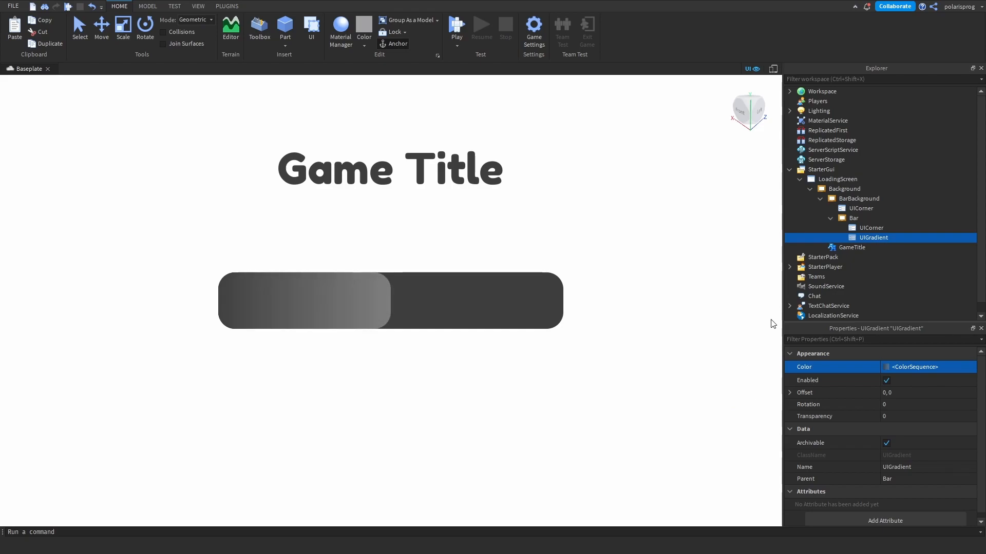
- Try a Rotation of 90 on Bar's UIGradient, and set it to -90
left_click(917, 409)
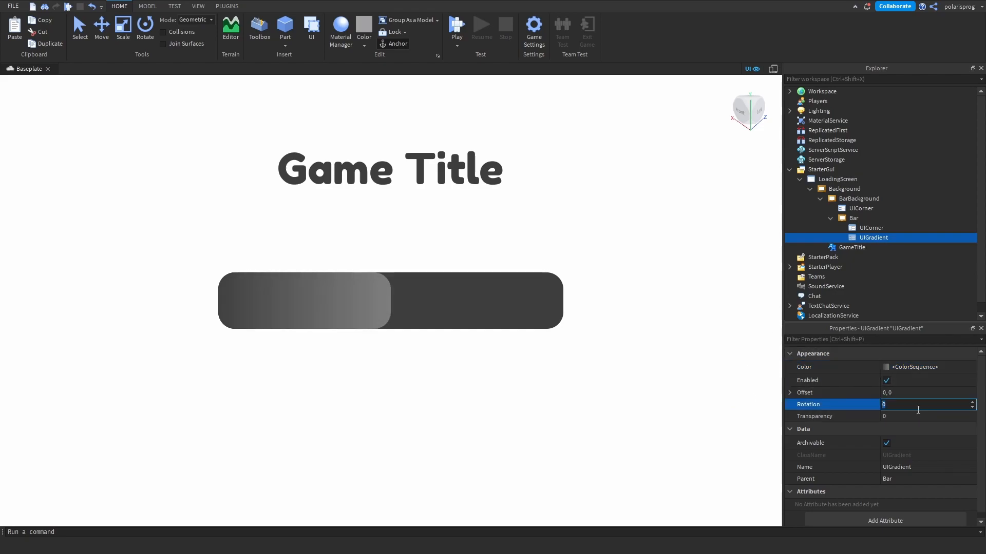
type("90")
key("Return")
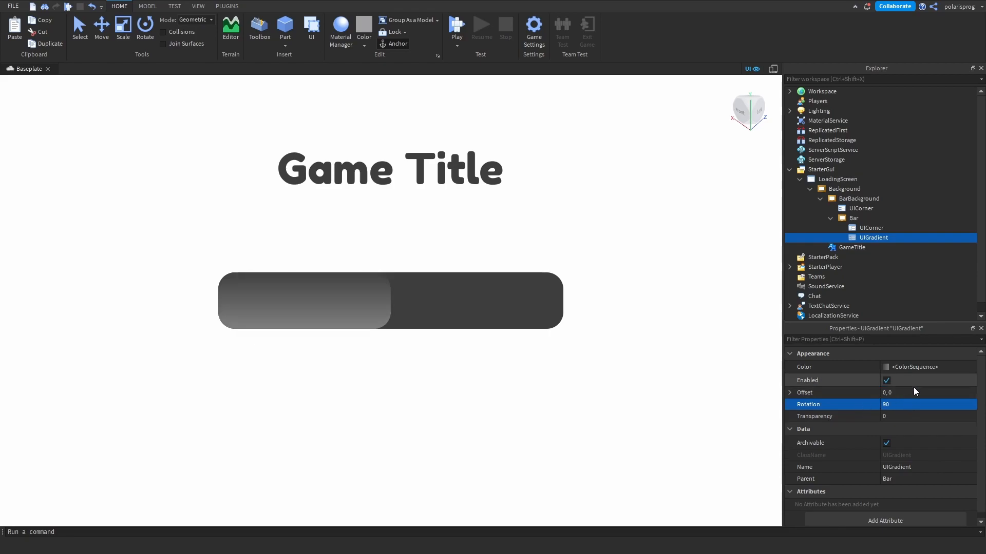
left_click(922, 405)
type("-9")
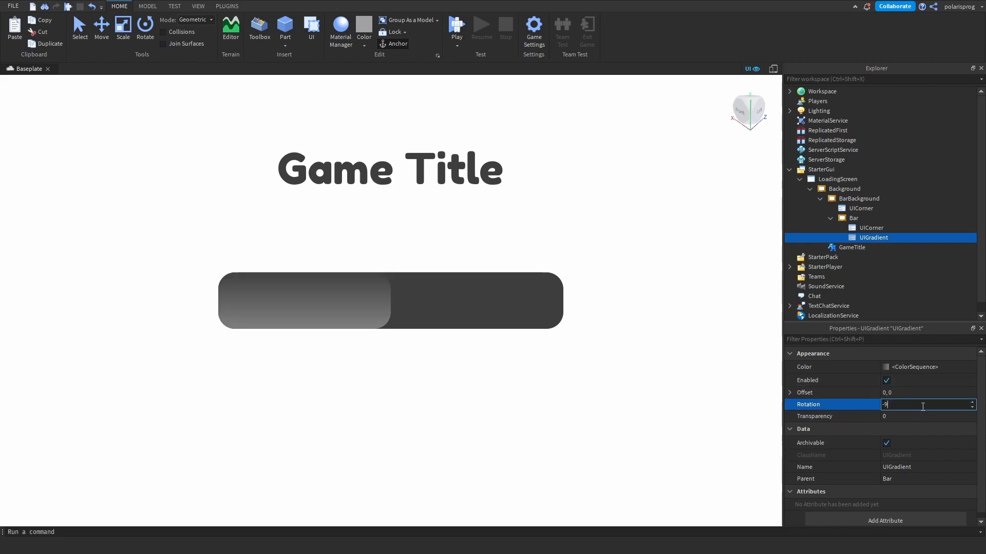
type("0")
key("Return")
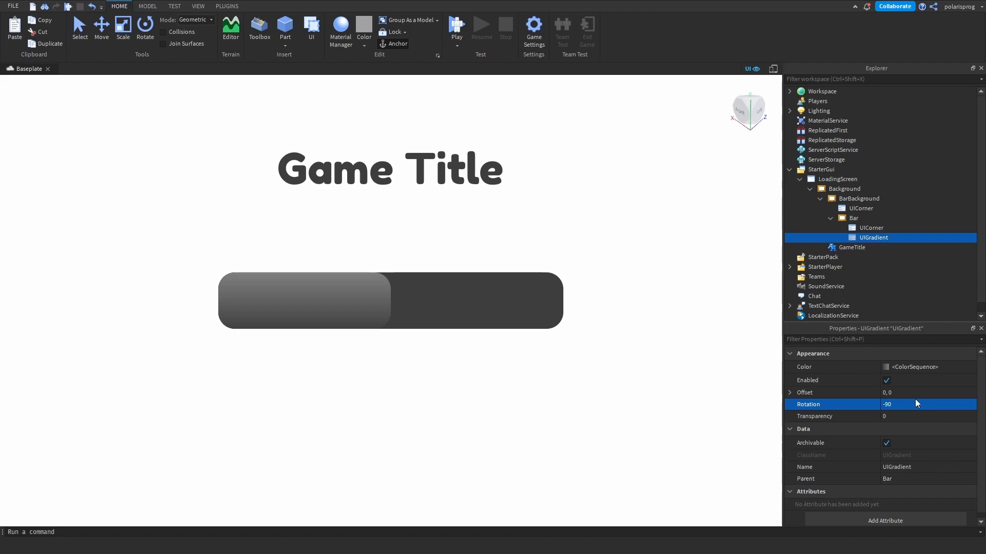
- Lighten both ends of Bar's UIGradient Color so it runs from mid grey to light grey
left_click(903, 366)
left_click(970, 370)
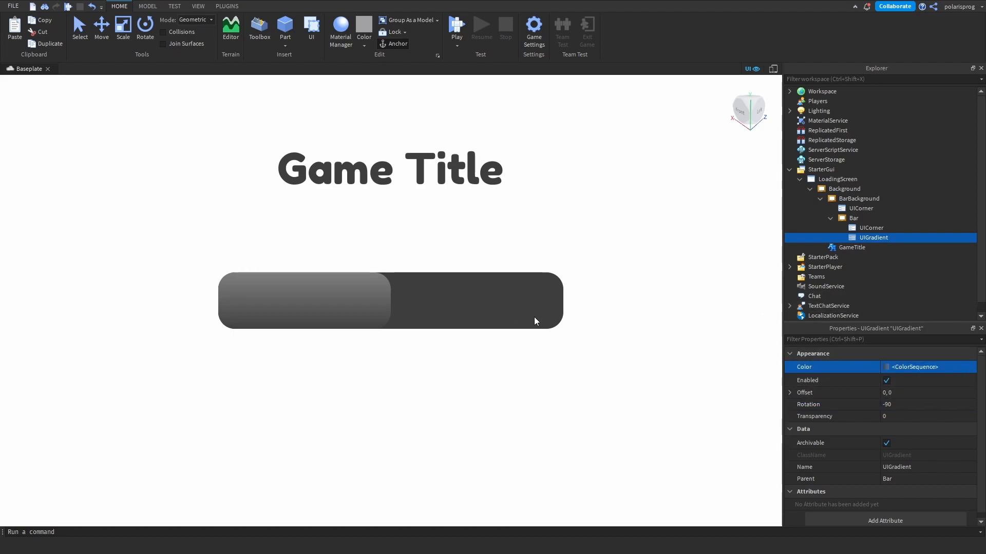
left_click_drag(616, 252, 616, 237)
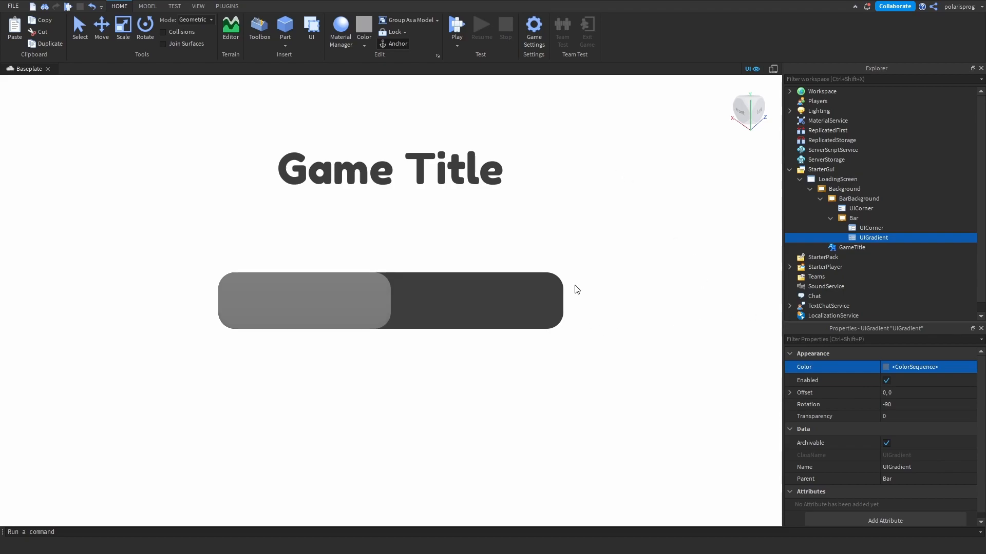
left_click_drag(616, 235, 615, 211)
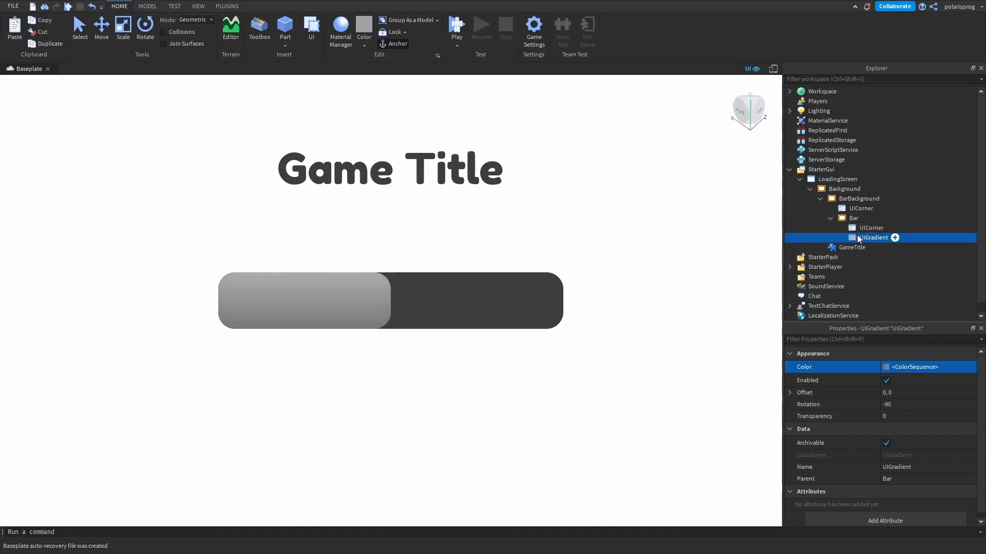
left_click(854, 199)
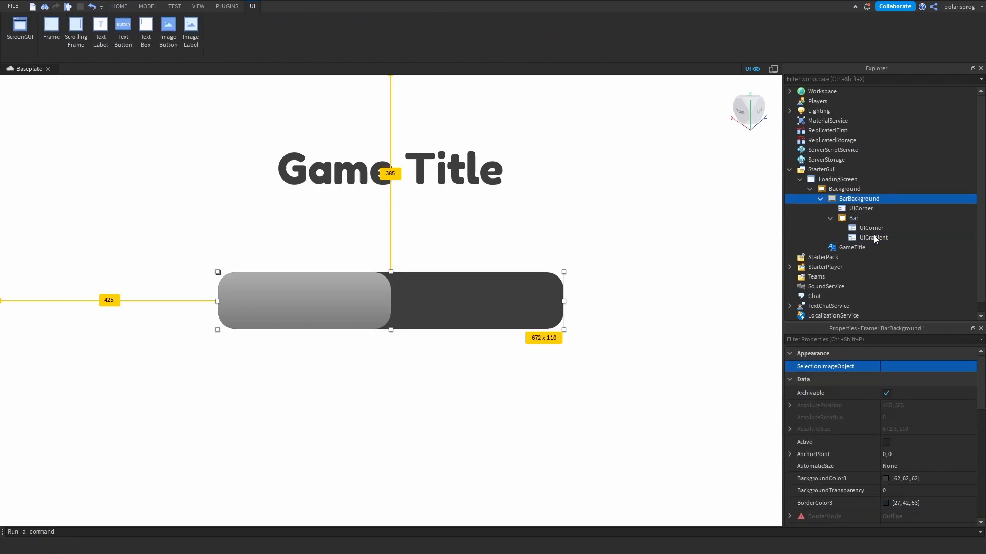
key("ctrl+shift+v")
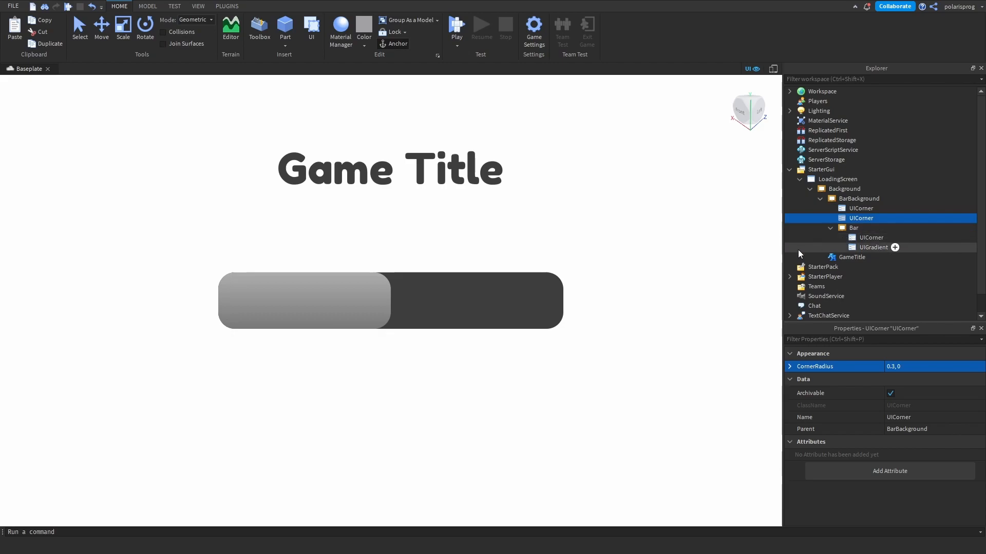
key("Delete")
- Copy Bar's UIGradient into BarBackground
left_click(865, 241)
left_click(844, 199)
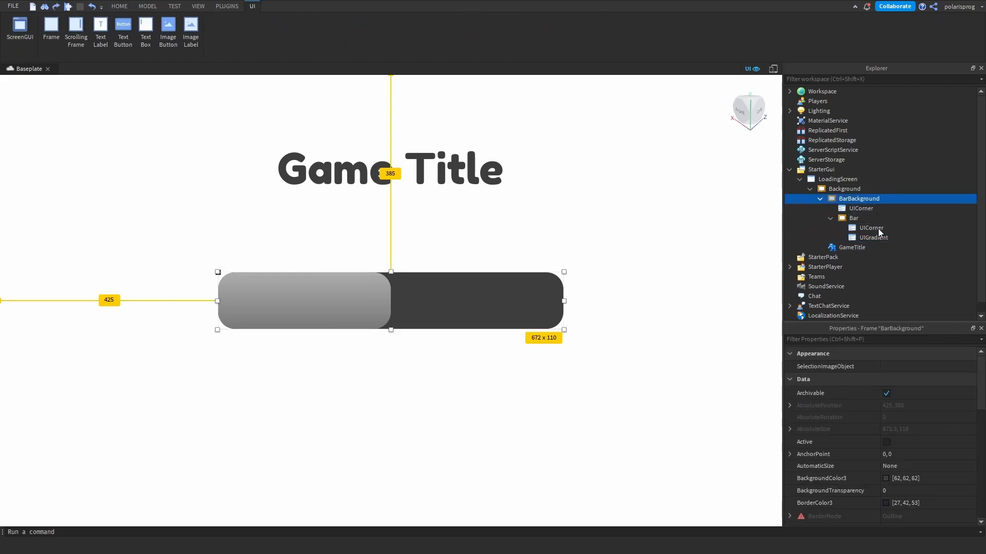
key("ctrl+shift+v")
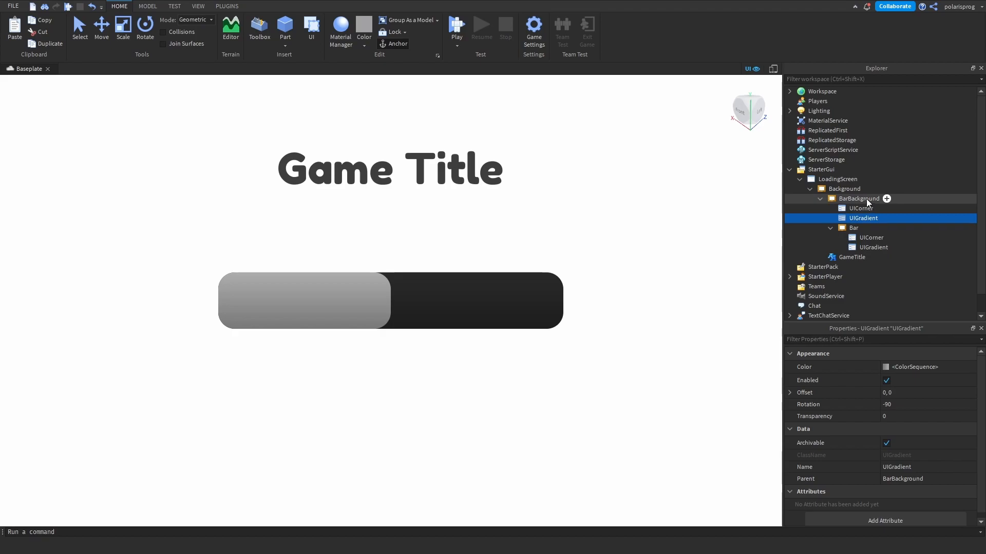
- Duplicate the GameTitle label inside Background and place the copy below the loading bar
left_click(830, 228)
left_click(844, 238)
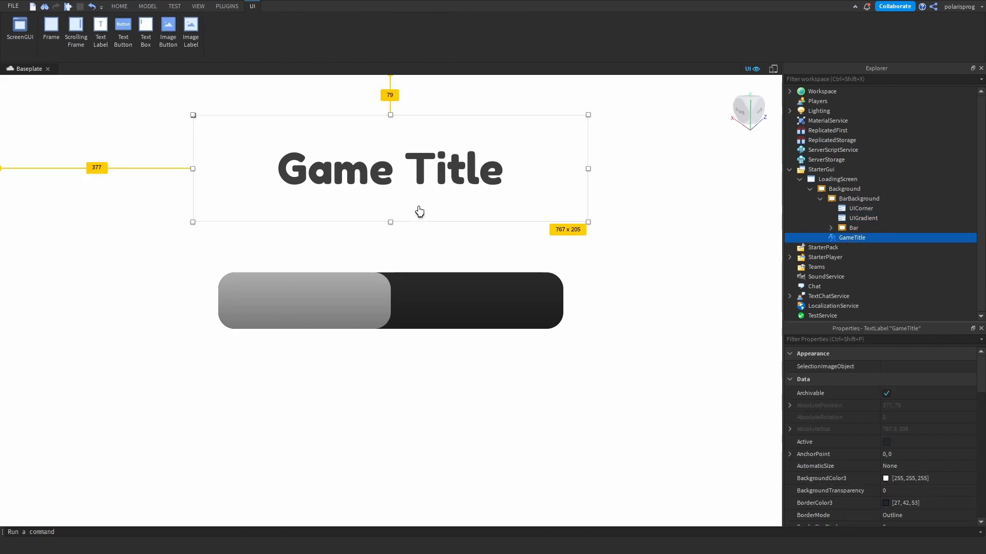
key("ctrl+v")
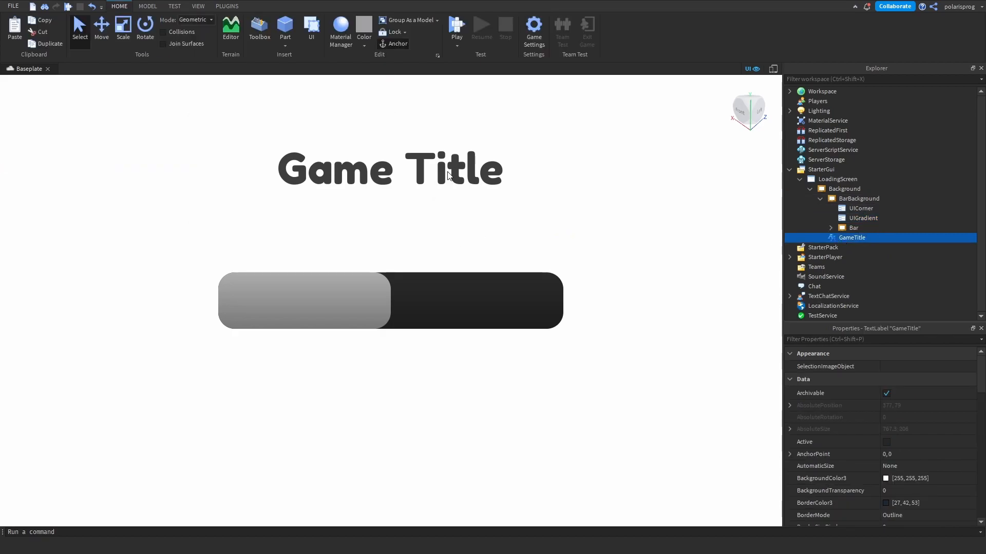
left_click_drag(825, 142, 871, 236)
left_click(422, 170)
left_click(868, 286)
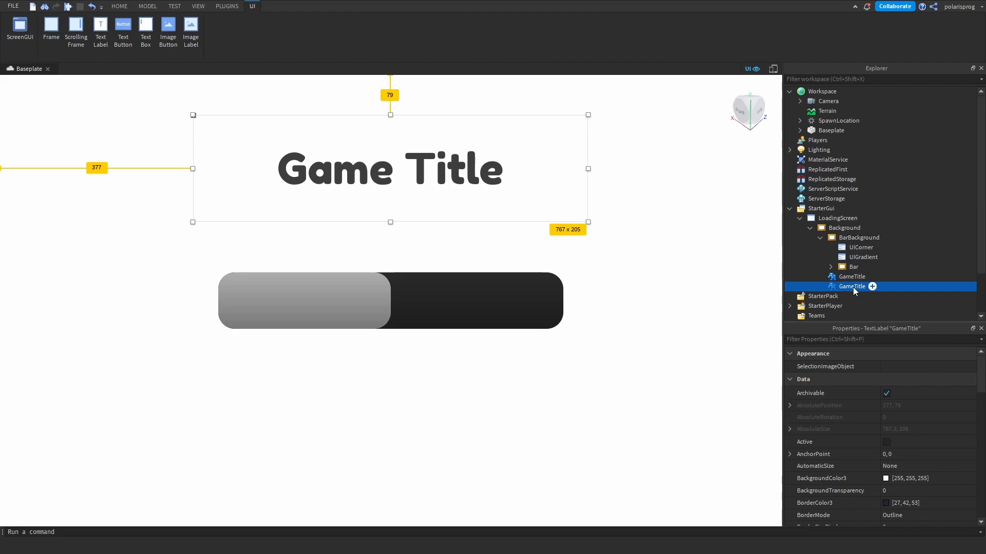
left_click_drag(440, 176, 451, 415)
- Set the copied label's BackgroundTransparency to 1
left_click(872, 340)
type("ba")
left_click(932, 377)
type("1")
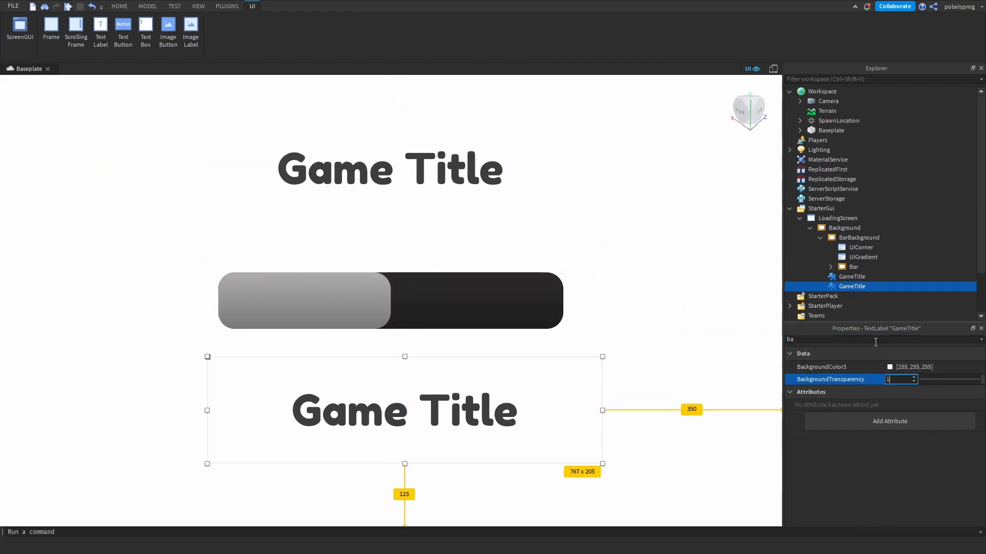
- Set the copied label's Text to 100%
double_click(875, 341)
type("text")
left_click(939, 391)
type("100")
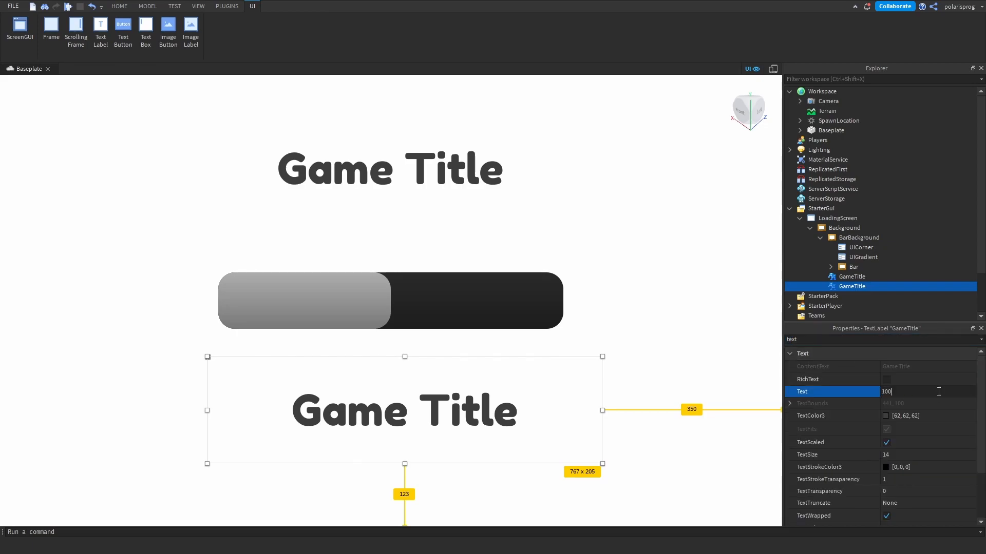
type("%")
key("Return")
- Shrink the 100% label to about 422 x 72, centre it just below the bar, and rename it DisplayPercentage
left_click_drag(600, 464, 424, 396)
left_click_drag(321, 379, 396, 357)
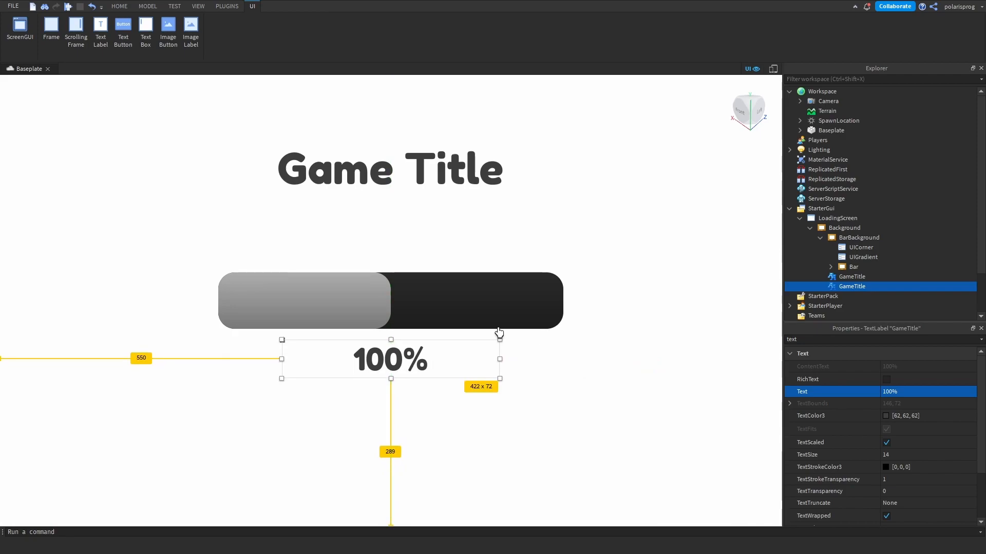
double_click(847, 286)
type("Display")
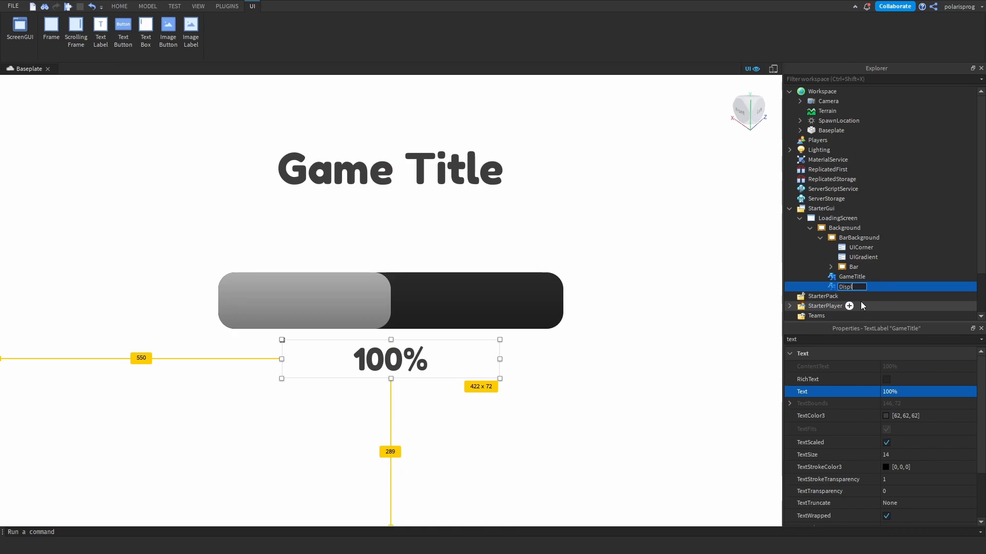
type("Percentage")
key("Return")
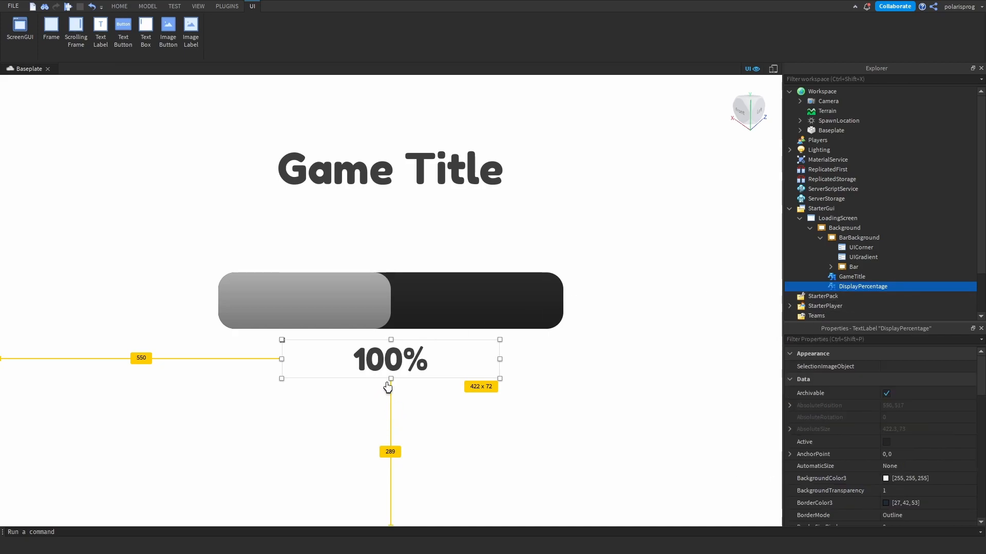
- Duplicate DisplayPercentage, place the copy directly below the original, and nudge both labels slightly down
key("ctrl+d")
left_click_drag(391, 366, 391, 412)
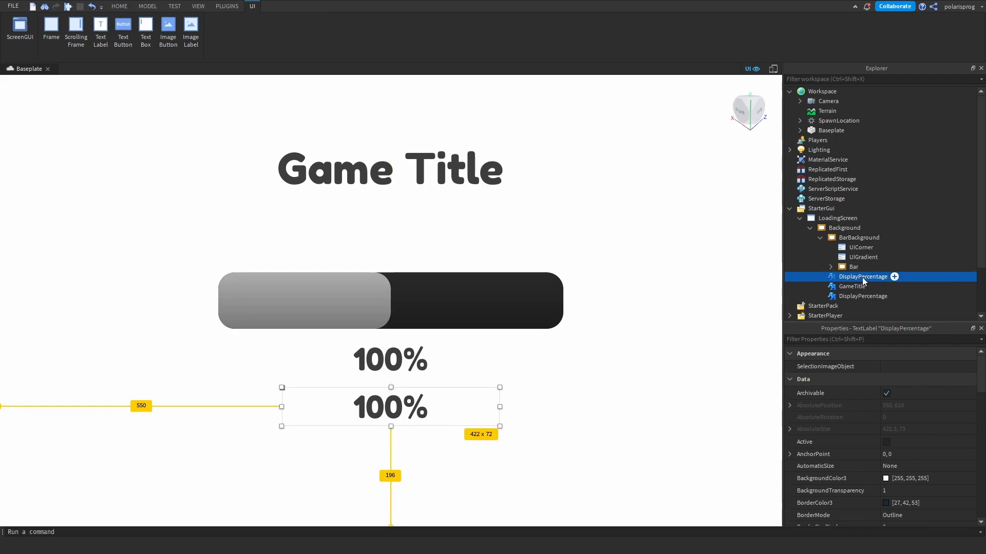
left_click(863, 296, "ctrl")
mouse_move(394, 364)
left_mouse_down()
mouse_move(419, 365)
mouse_move(395, 366)
left_mouse_up()
left_click(845, 276)
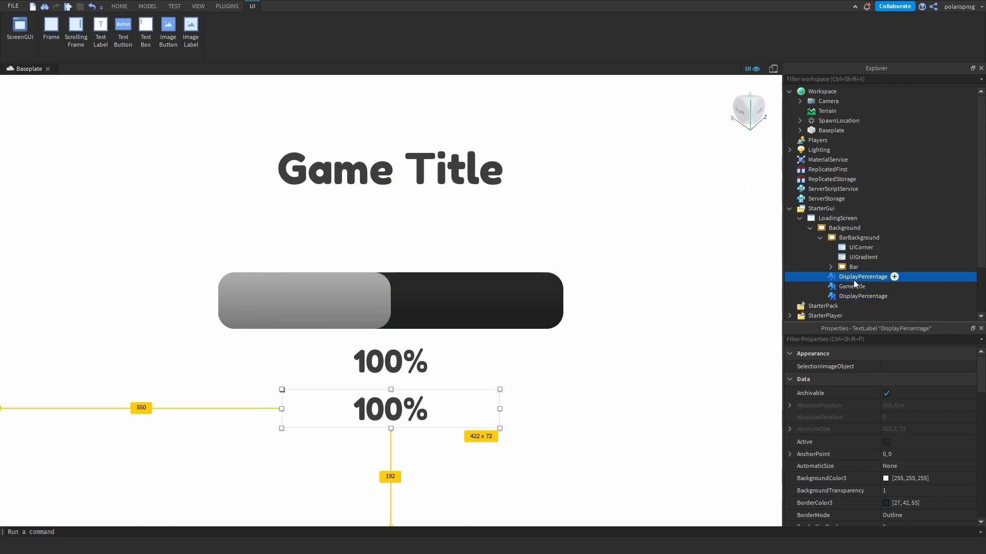